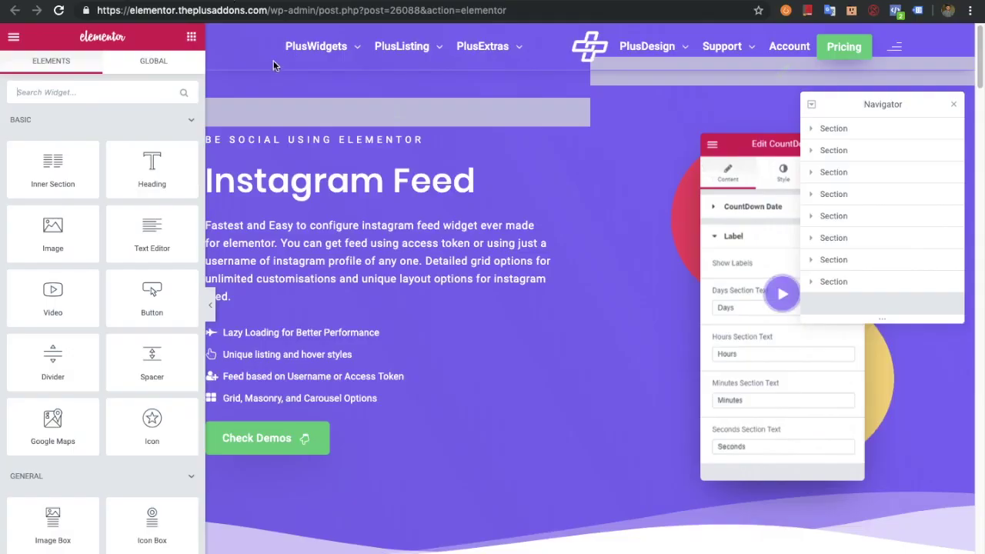
Scroll down to the Hover Style 1 + 4 Column Instagram grid and select its widget.
scroll(361, 272, down, 3)
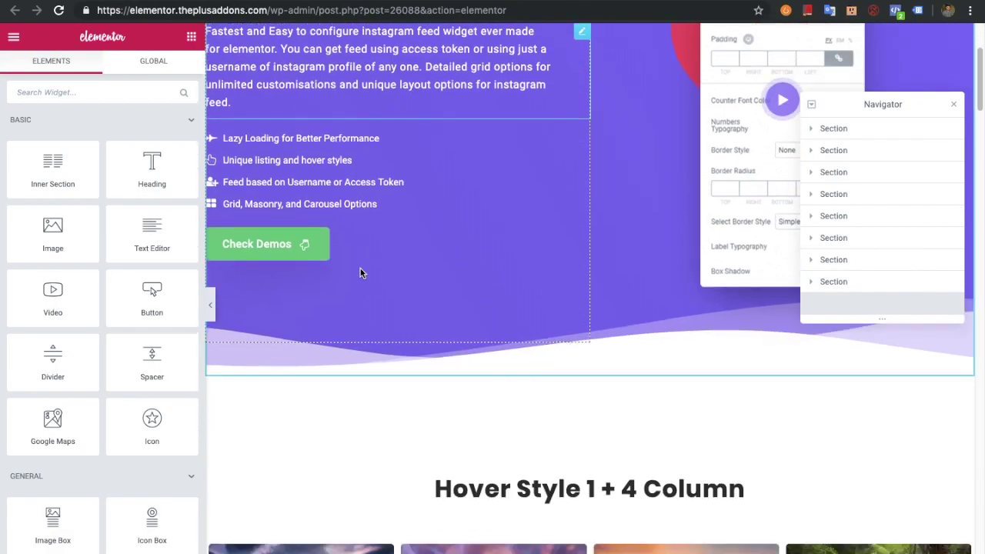
scroll(361, 273, down, 4)
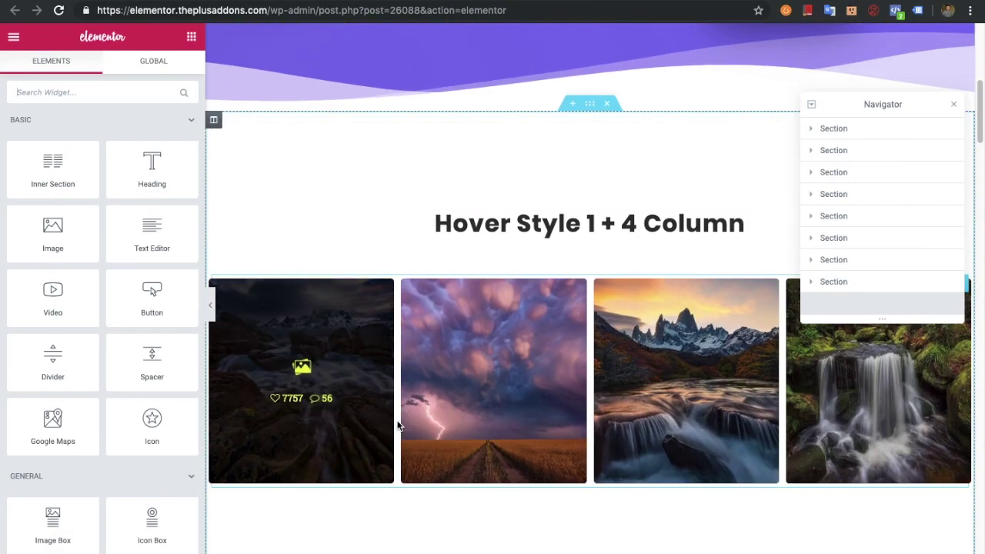
click(398, 425)
In Instagram Account Settings, switch Feed Source to By Access Token, then back to By Username.
click(80, 180)
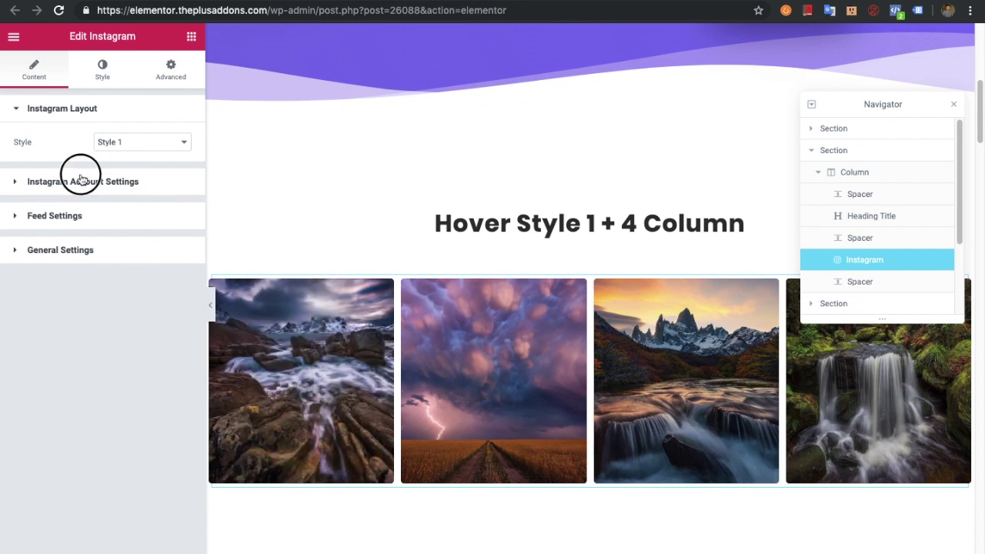
click(126, 179)
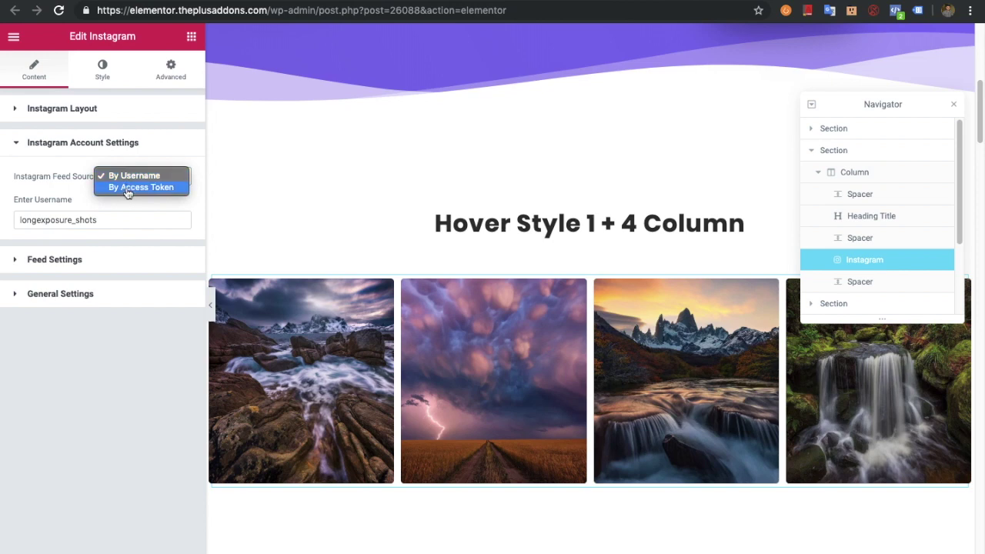
click(127, 188)
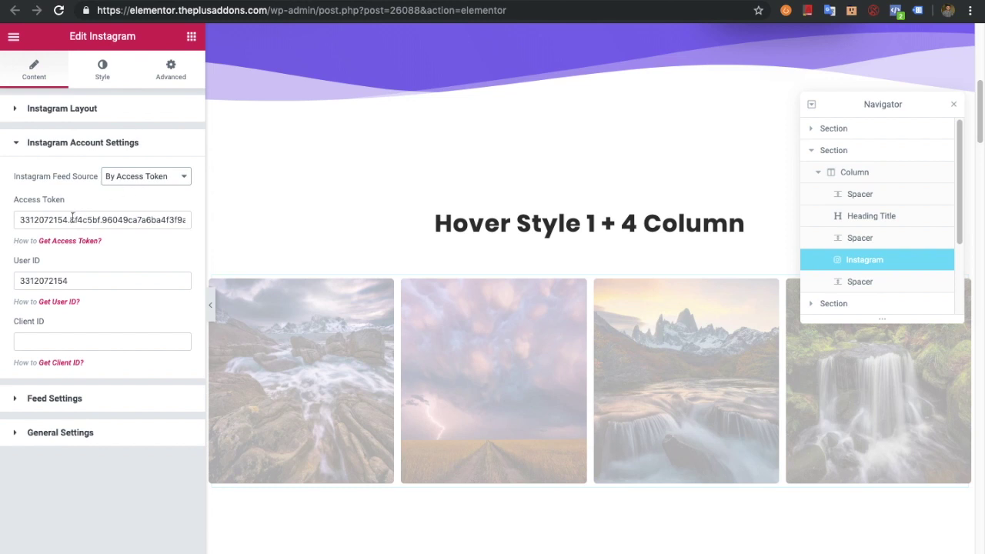
click(133, 188)
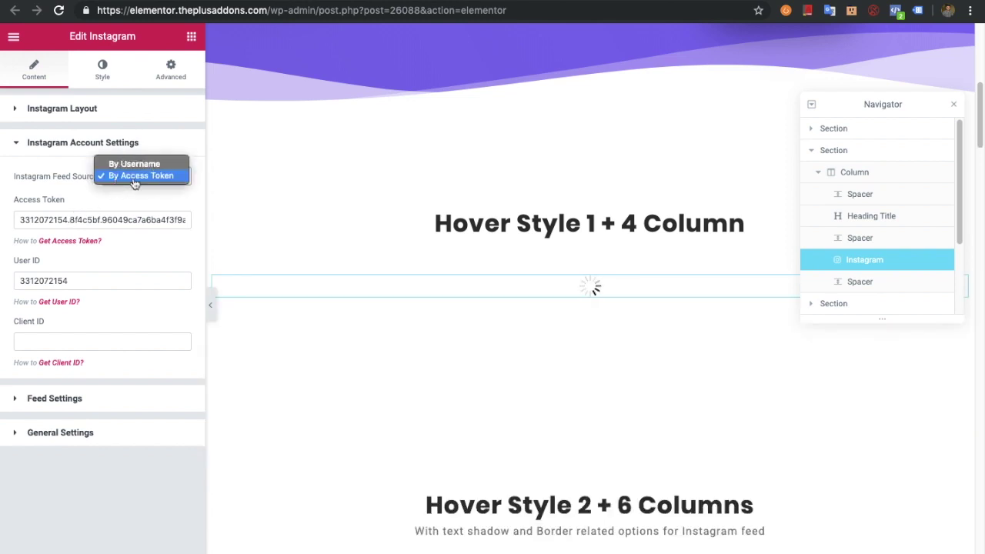
click(136, 164)
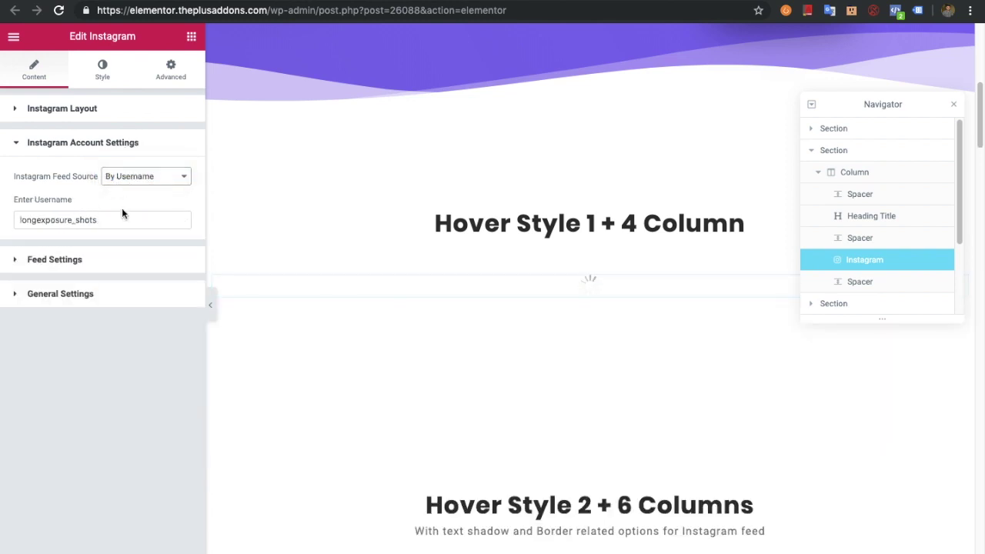
Select the username value and confirm the feed stays sourced By Username.
double_click(114, 218)
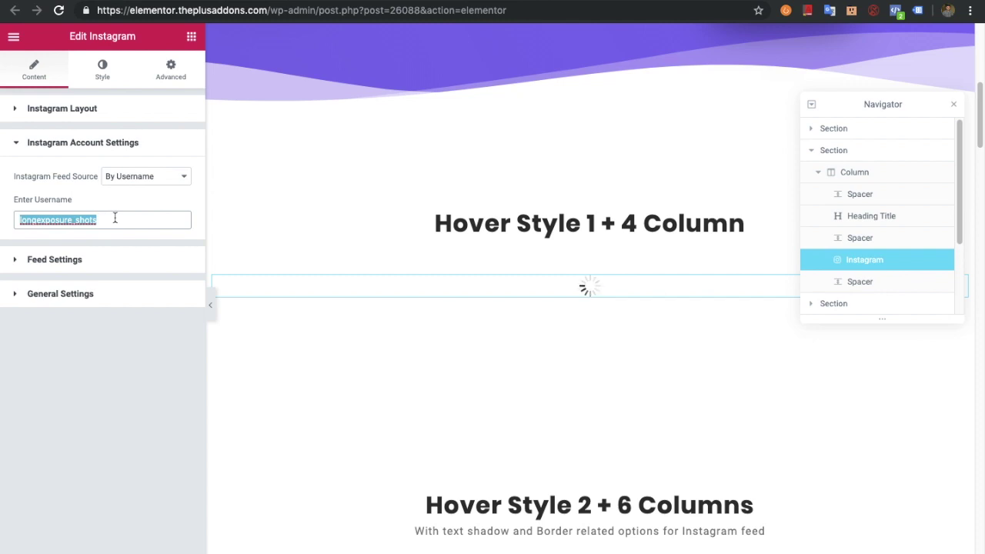
click(125, 178)
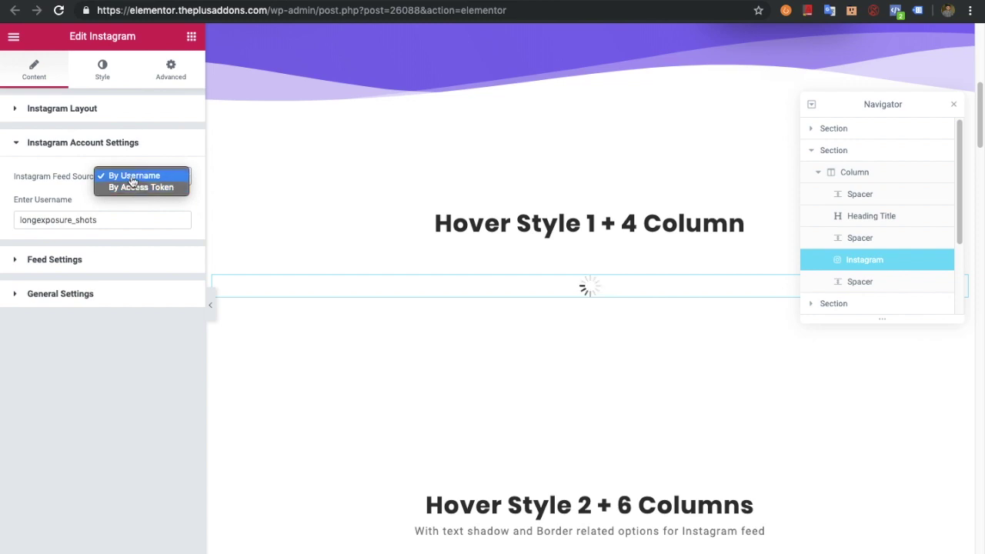
click(133, 178)
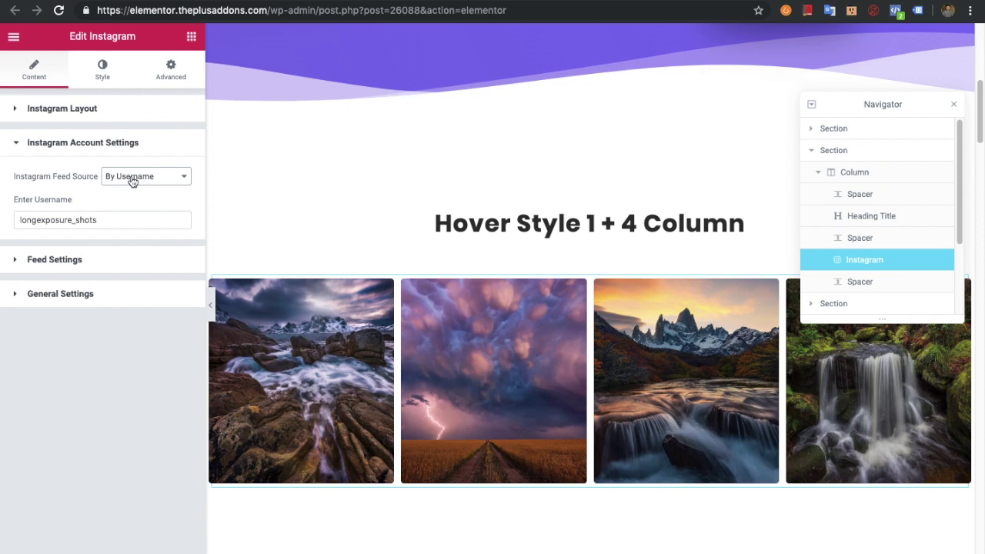
mouse_move(490, 357)
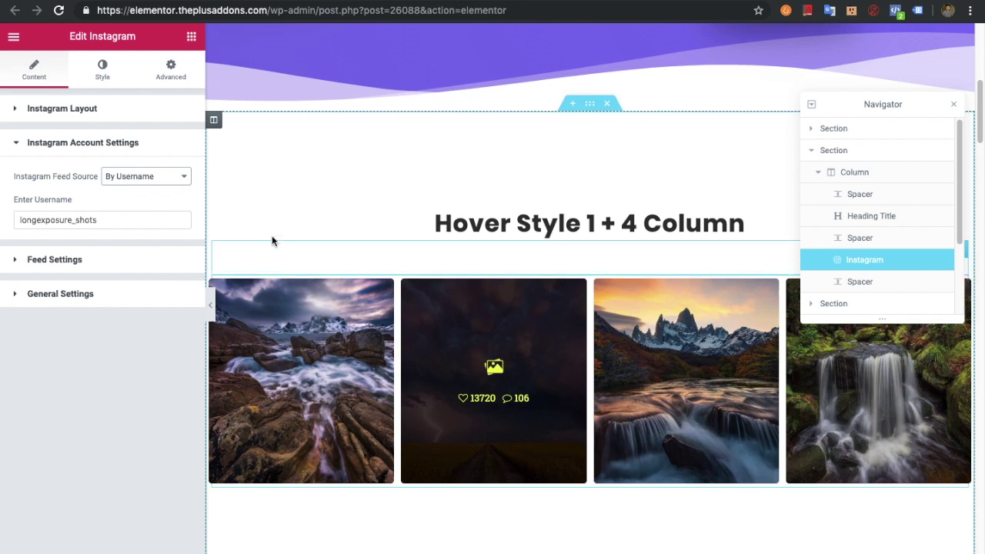
click(155, 184)
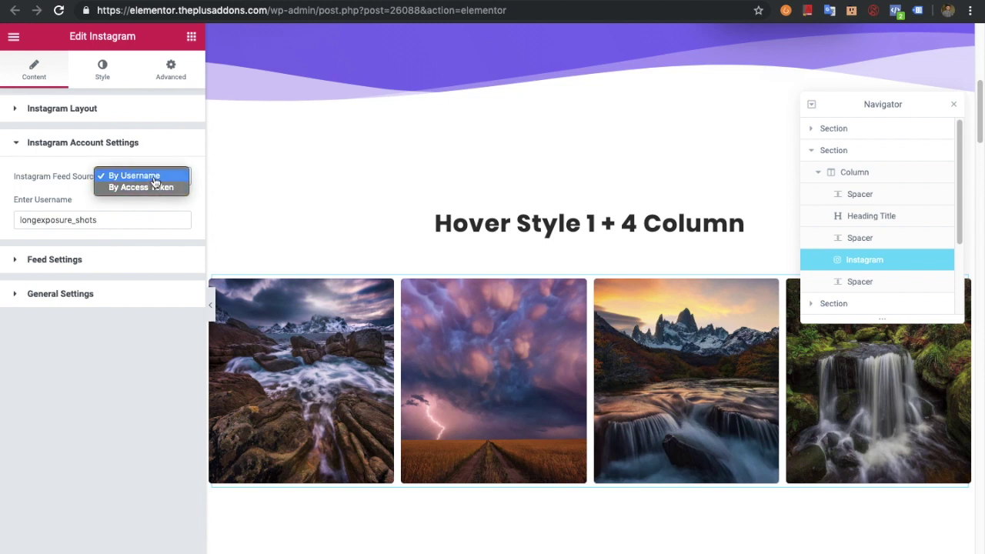
Keep By Username, leave the username unchanged after adding and deleting an @, and show Instagram Layout.
click(154, 180)
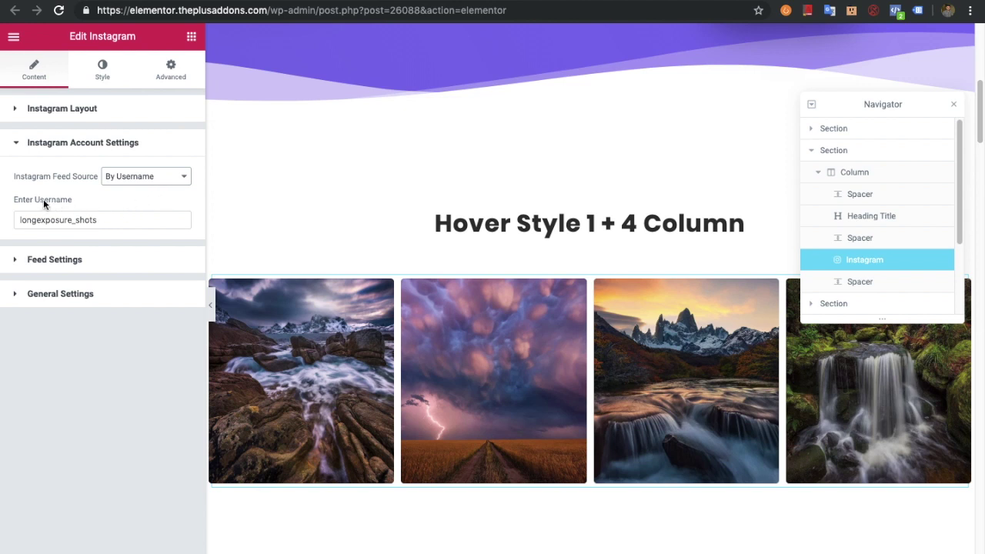
double_click(103, 221)
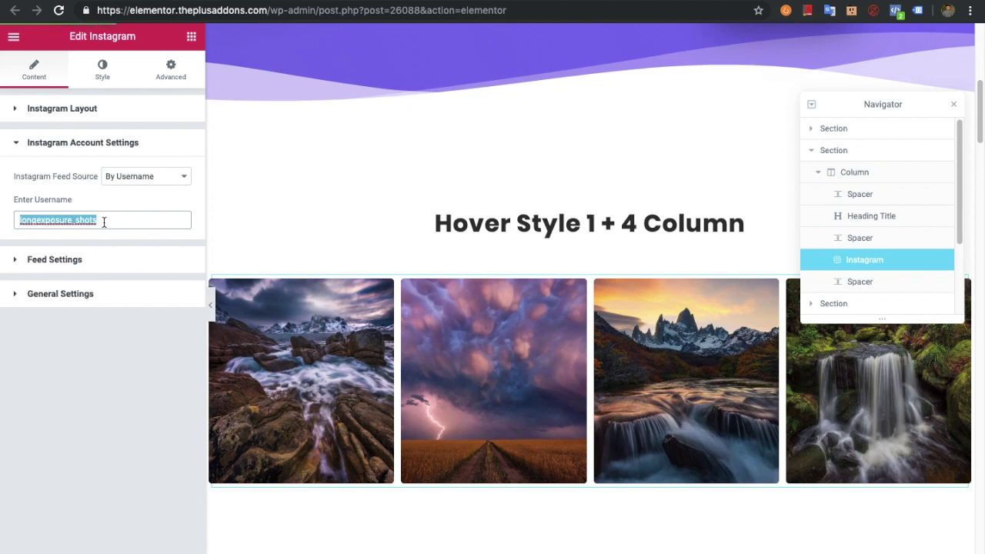
click(20, 220)
text(@)
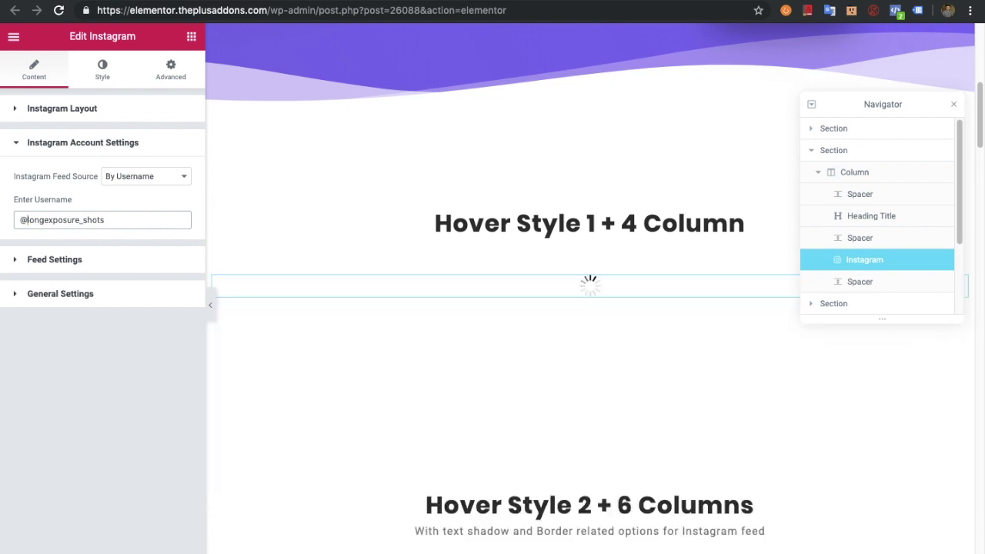
key(BackSpace)
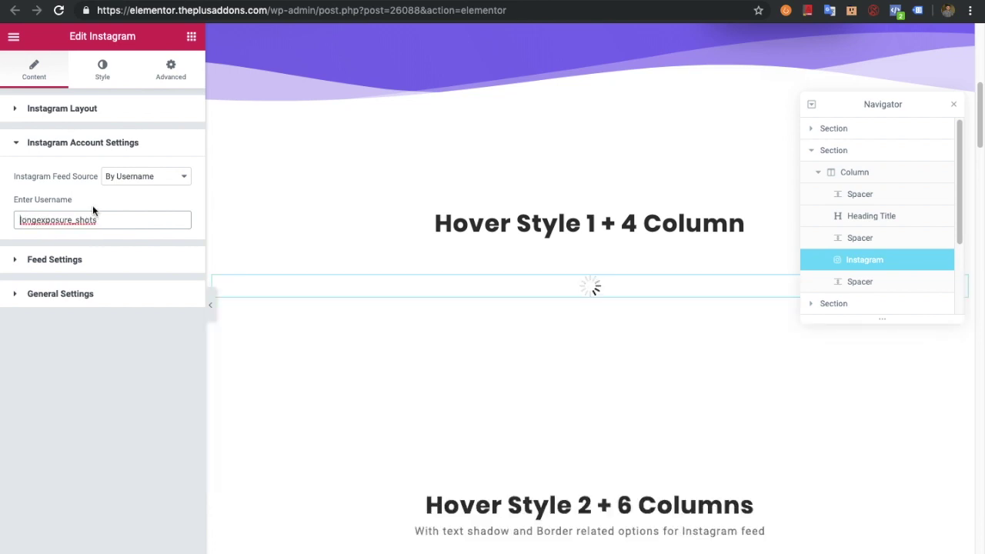
click(90, 111)
click(106, 144)
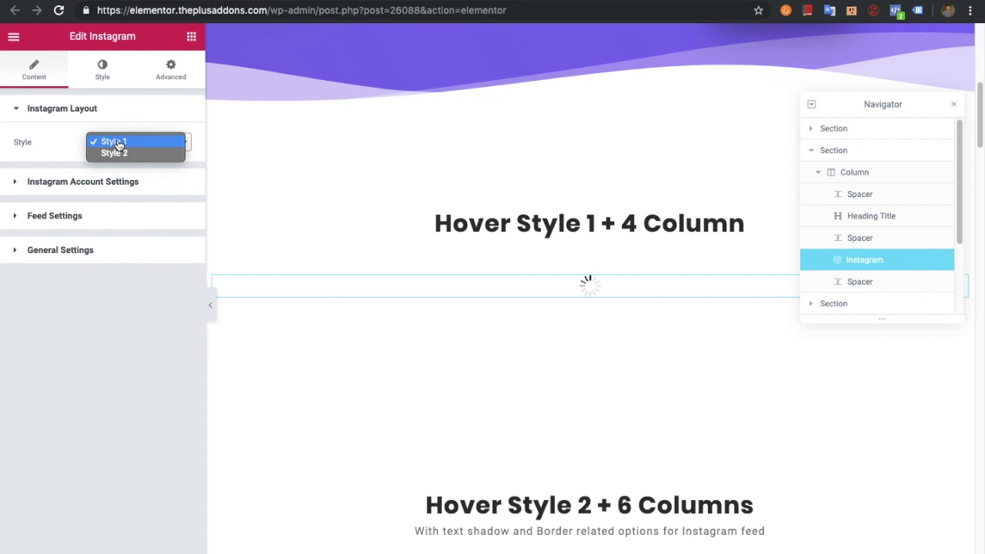
click(118, 142)
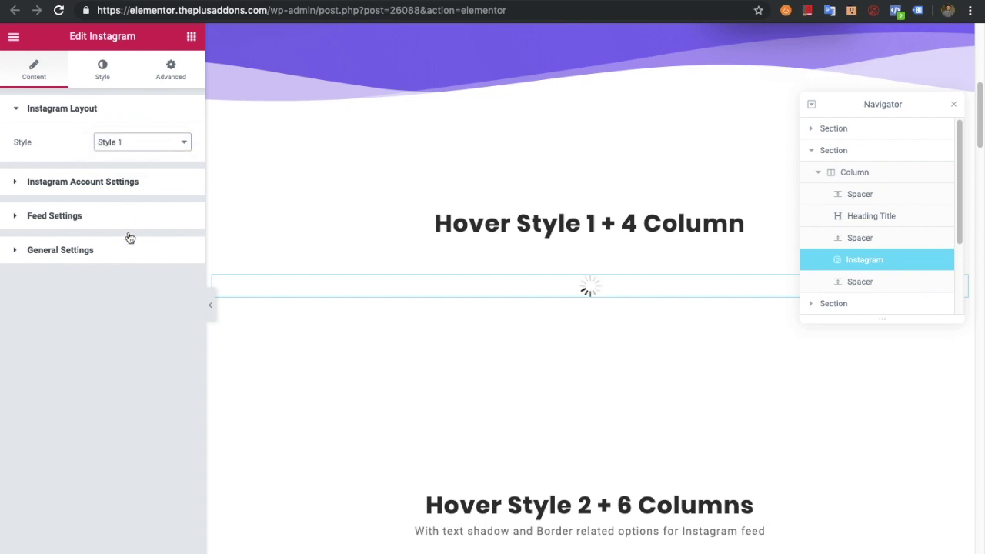
right_click(140, 288)
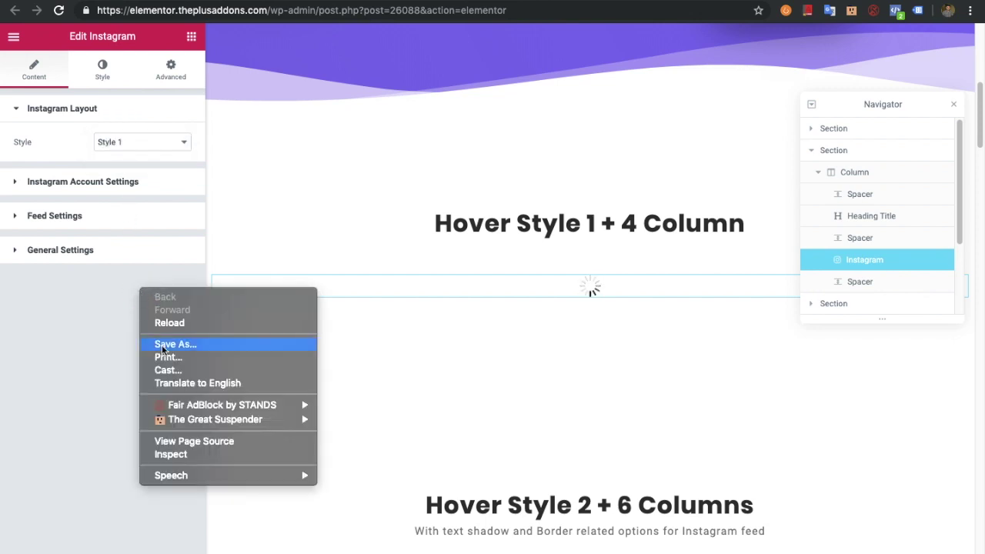
click(164, 455)
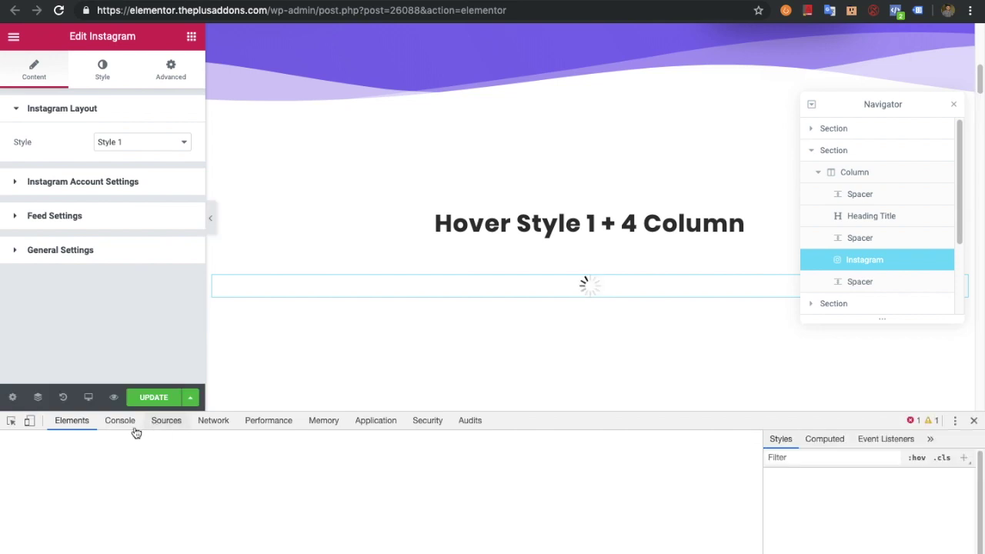
click(131, 425)
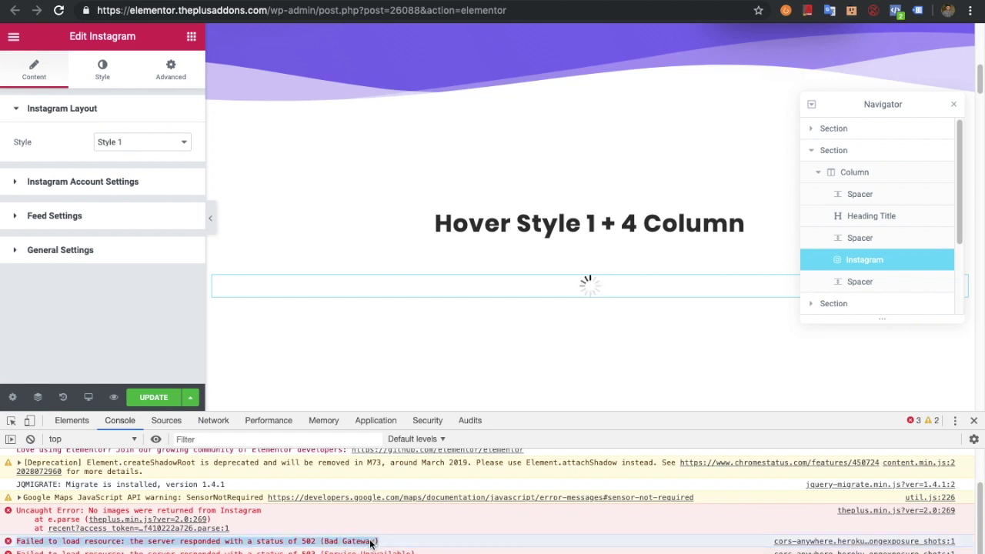
click(974, 420)
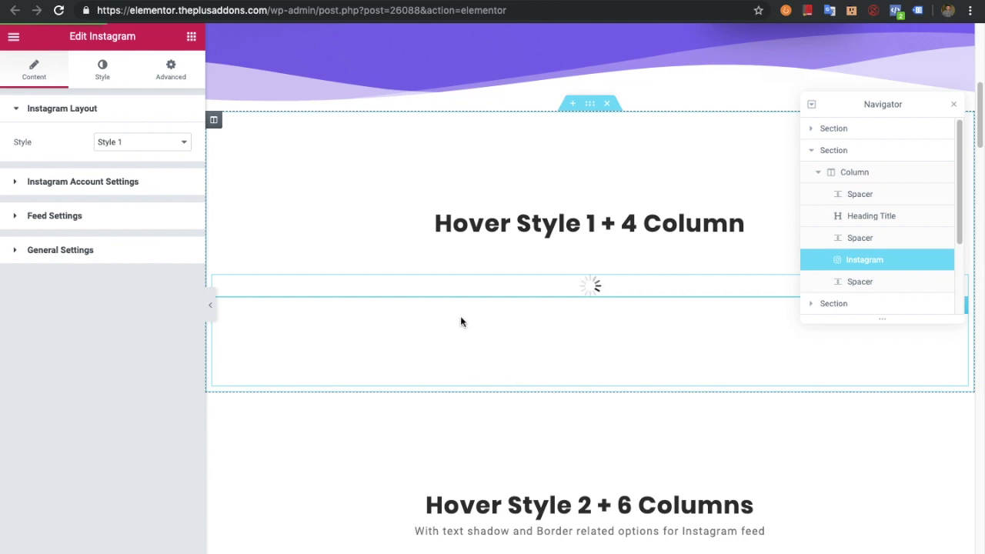
Scroll the canvas to the Hover Style 2 + 6 Columns Instagram feed.
scroll(460, 321, down, 3)
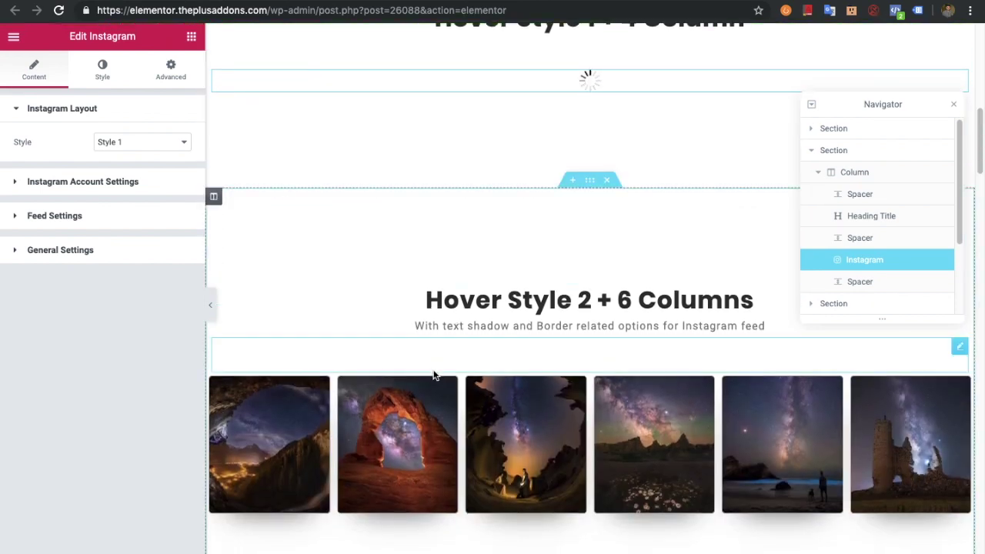
scroll(455, 391, down, 1)
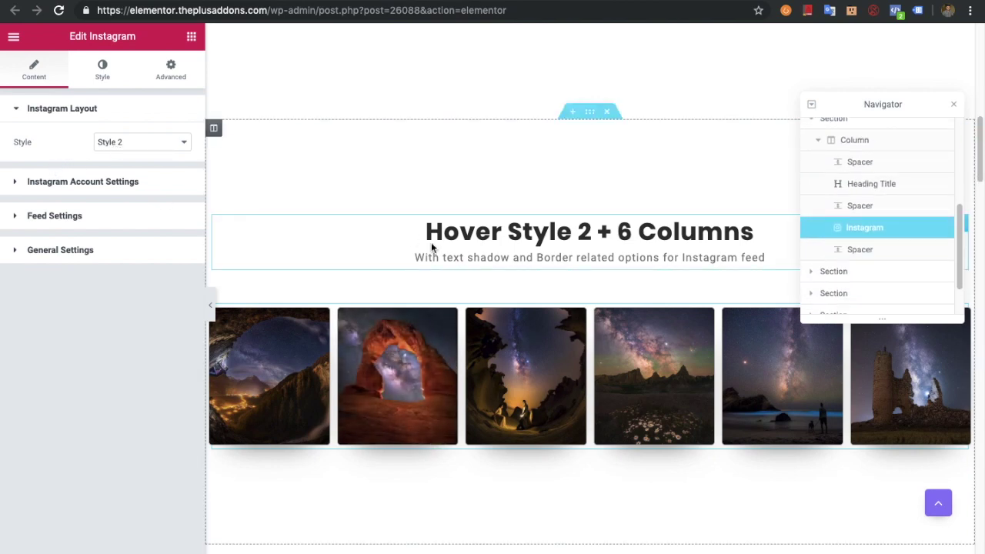
scroll(432, 246, up, 4)
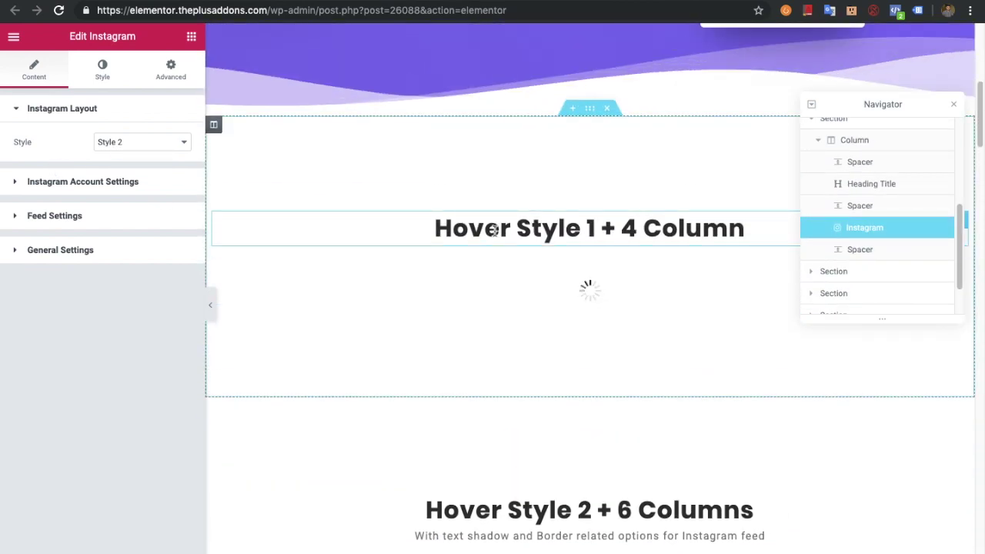
scroll(490, 249, down, 2)
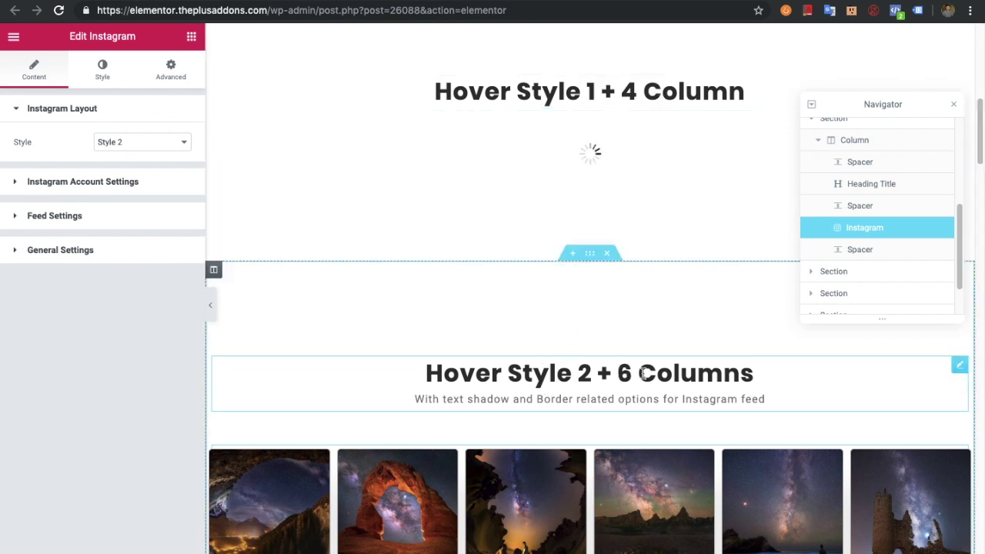
Expand Instagram Account Settings, Feed Settings and General Settings for the Style 2 widget.
click(89, 182)
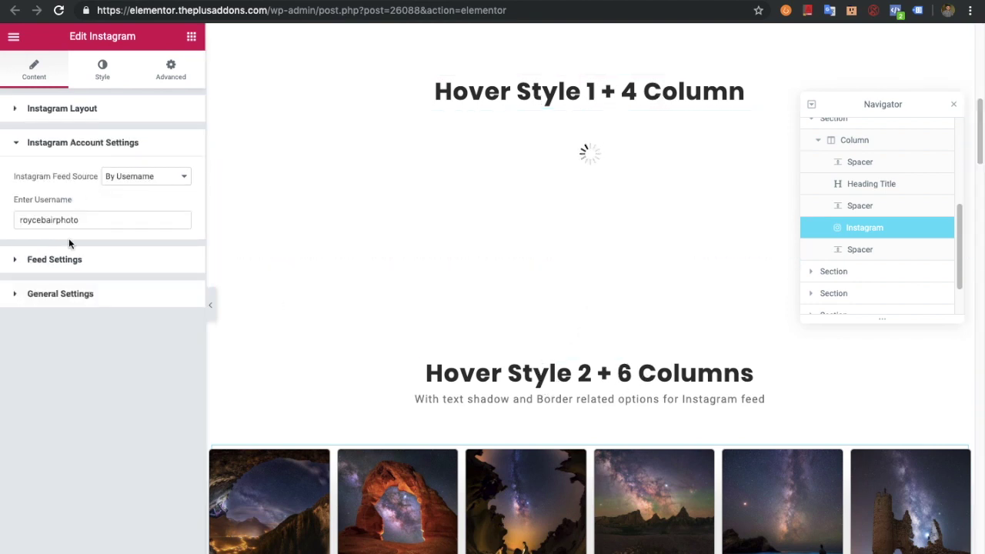
click(57, 260)
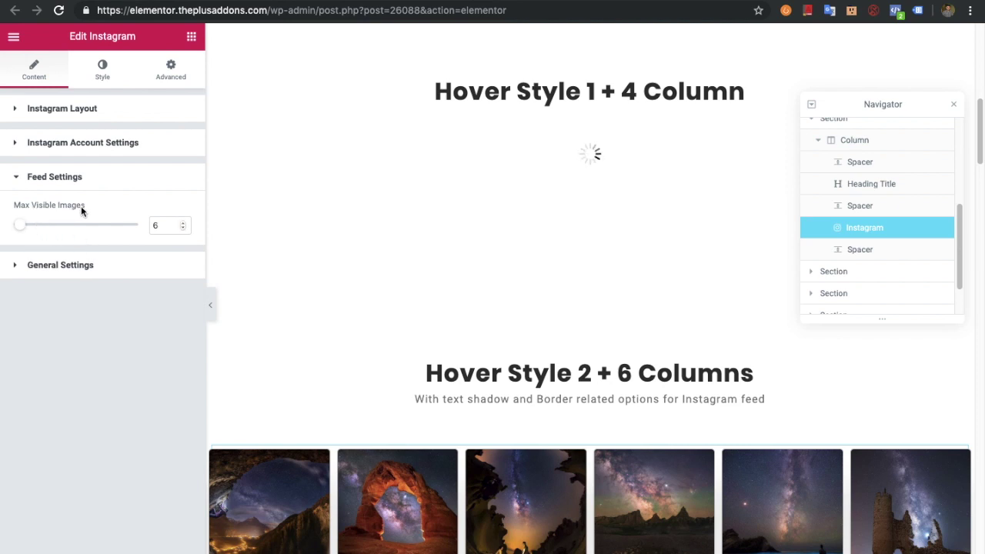
click(153, 223)
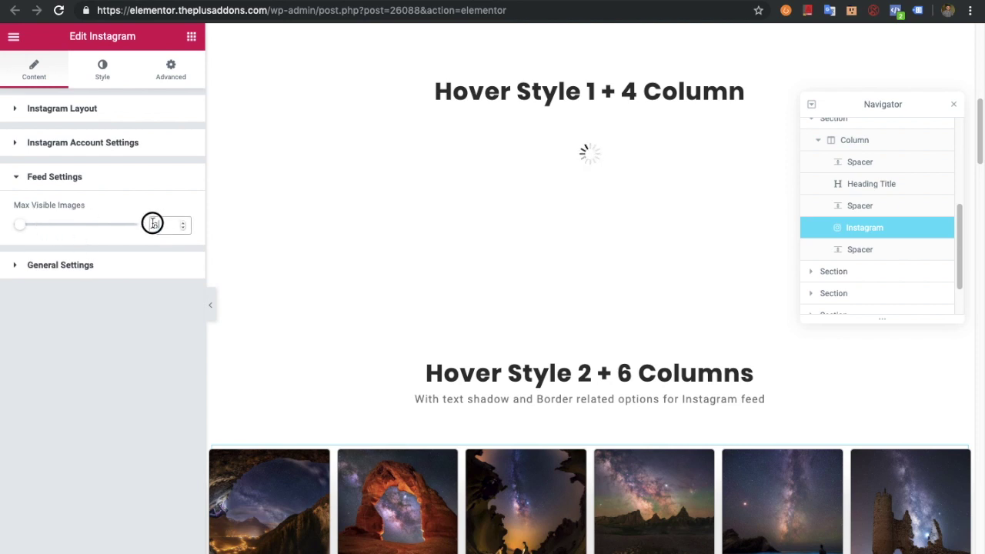
click(80, 275)
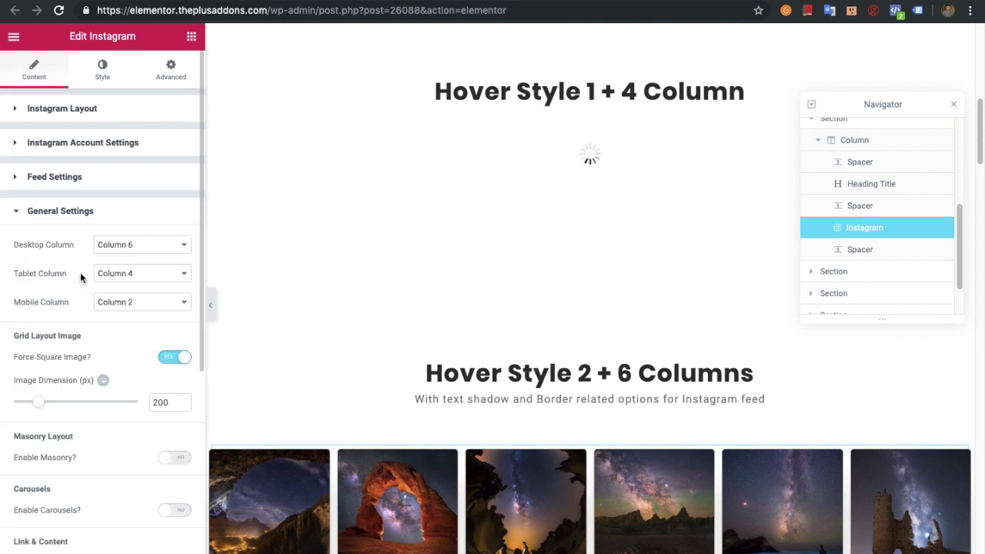
Review the general options past the image dimension and enable Masonry layout.
scroll(68, 245, down, 1)
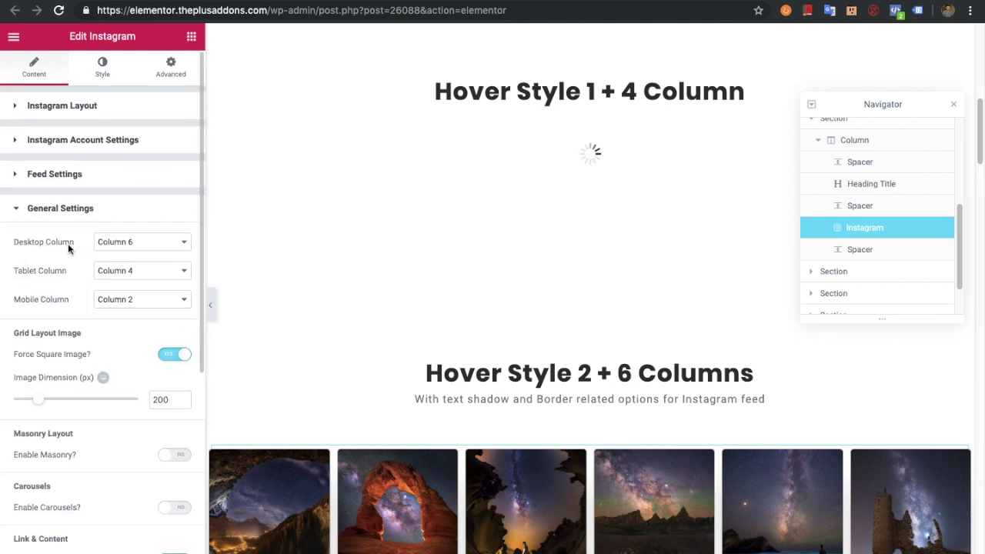
scroll(68, 246, down, 1)
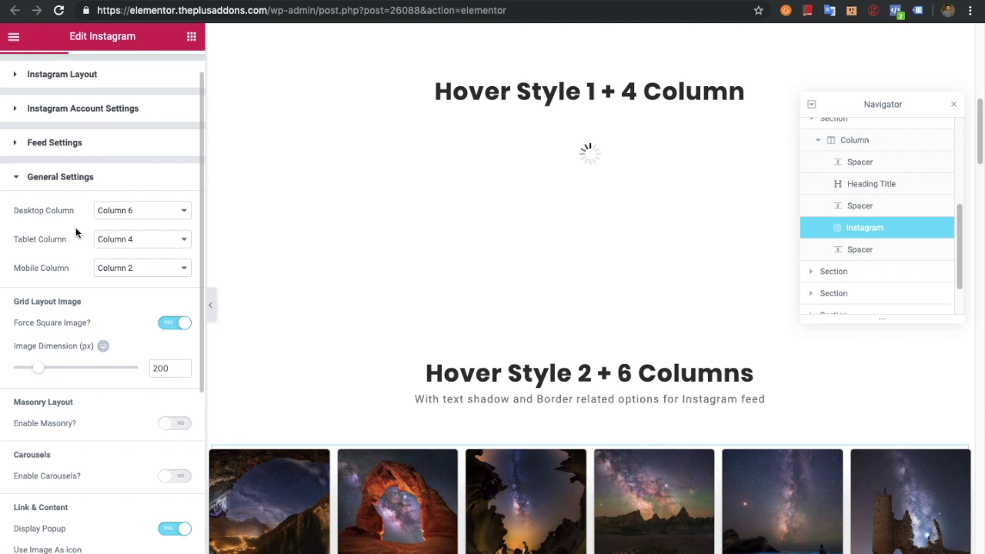
scroll(64, 273, down, 1)
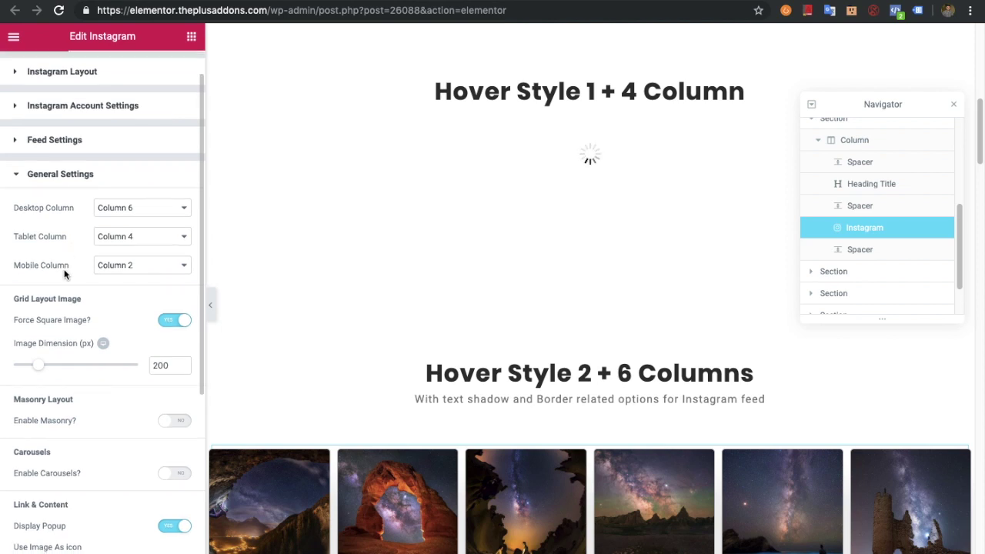
scroll(65, 272, down, 4)
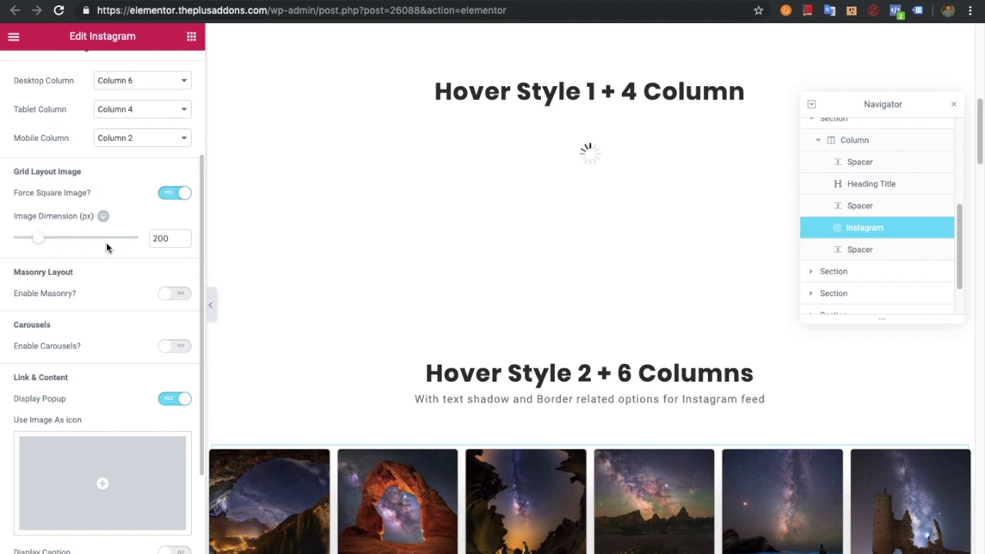
drag(158, 238, 153, 237)
click(139, 254)
scroll(115, 265, down, 2)
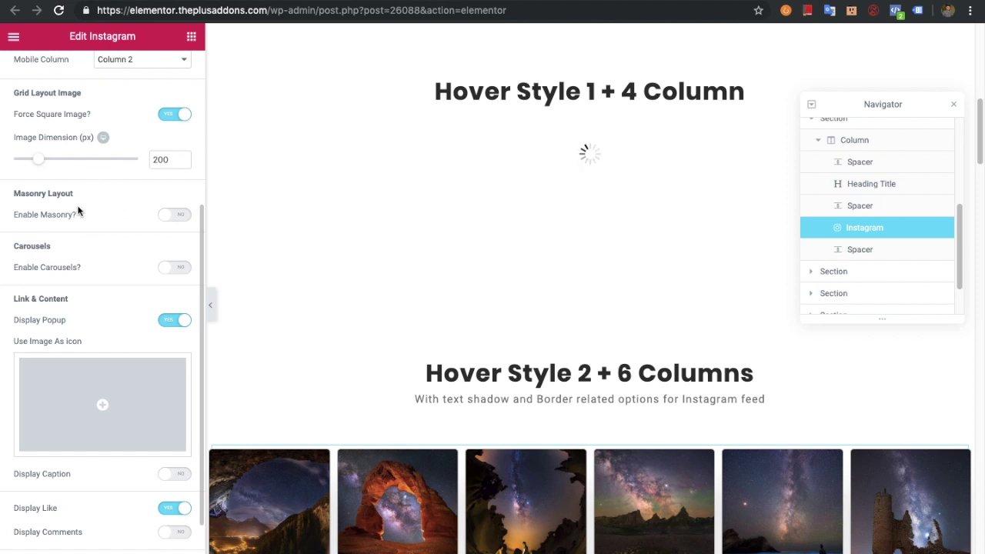
click(168, 216)
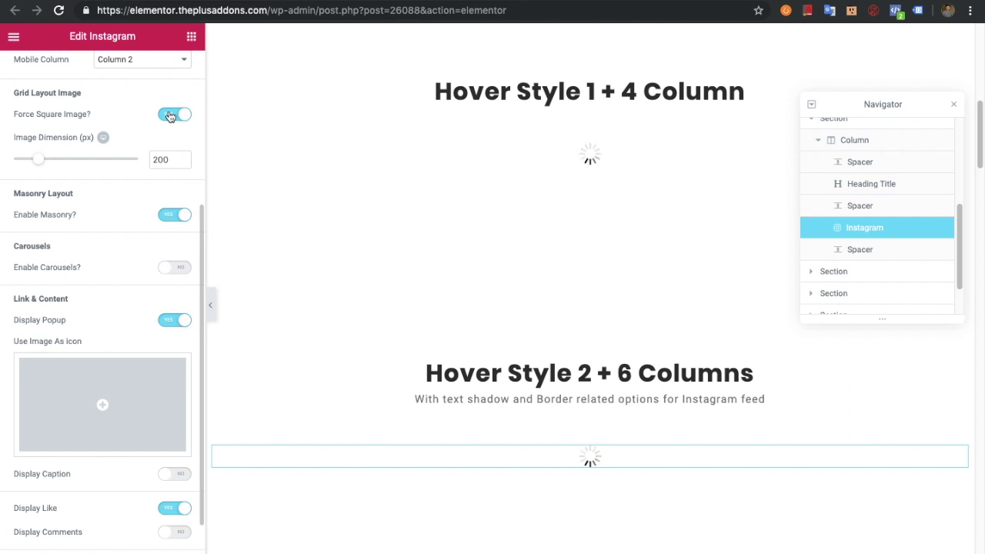
Turn off Force Square Image, enable Carousels, and switch Enable Masonry back off.
click(170, 115)
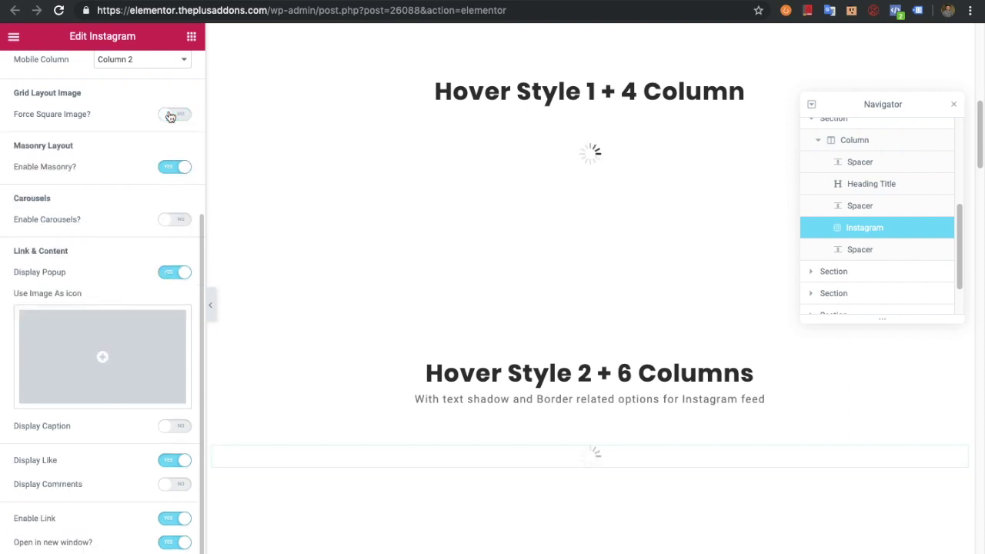
click(171, 220)
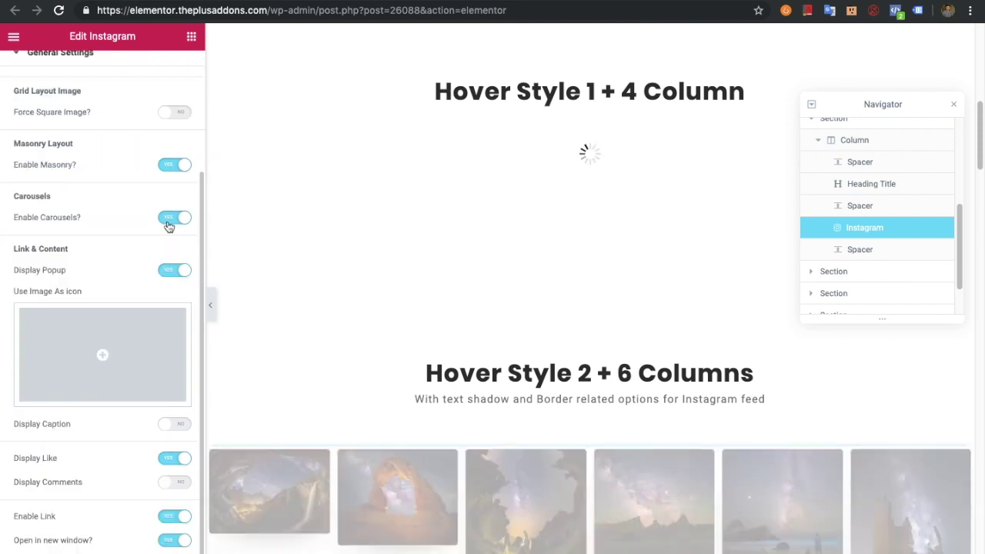
click(170, 169)
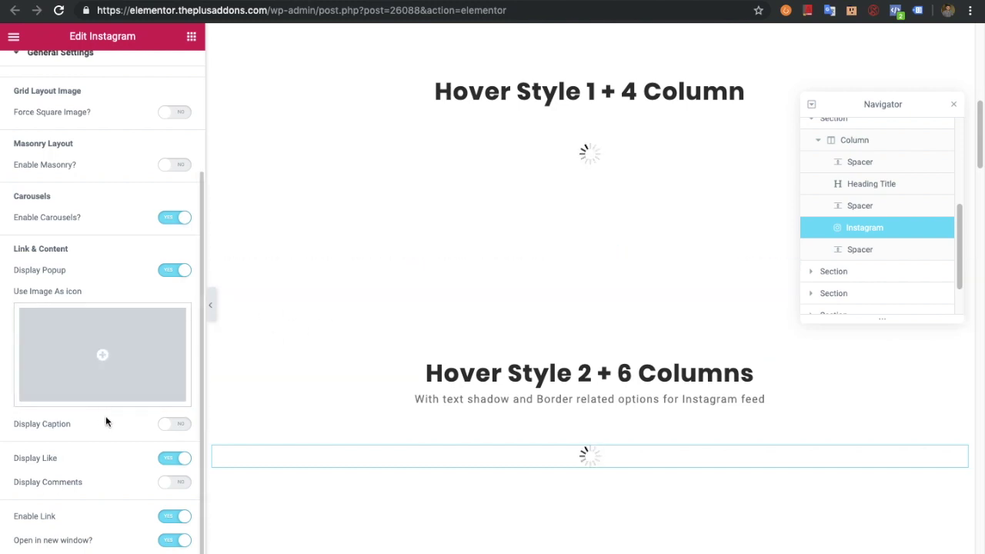
Turn Display Caption on with Caption Count 50, then select the Carousel Options Instagram widget.
click(169, 424)
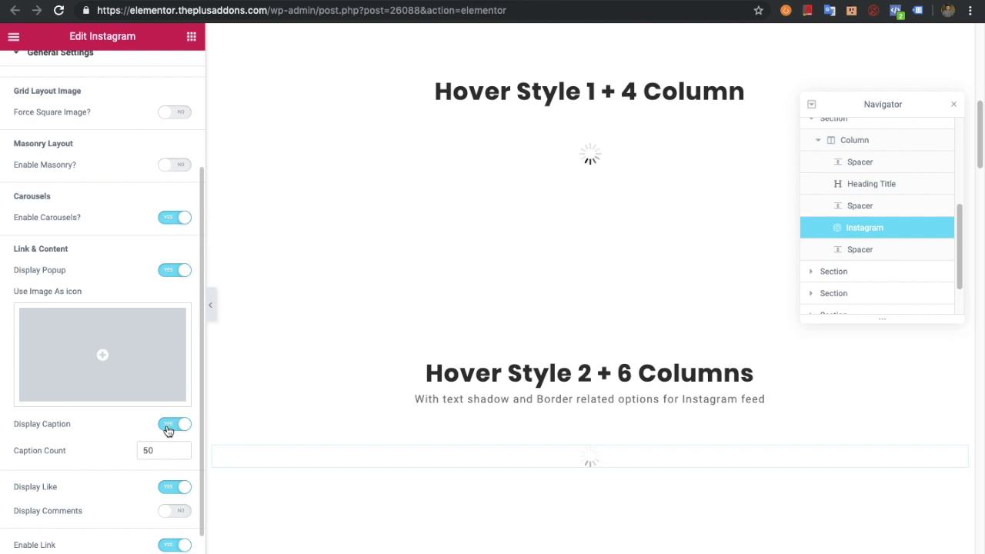
click(168, 426)
click(168, 425)
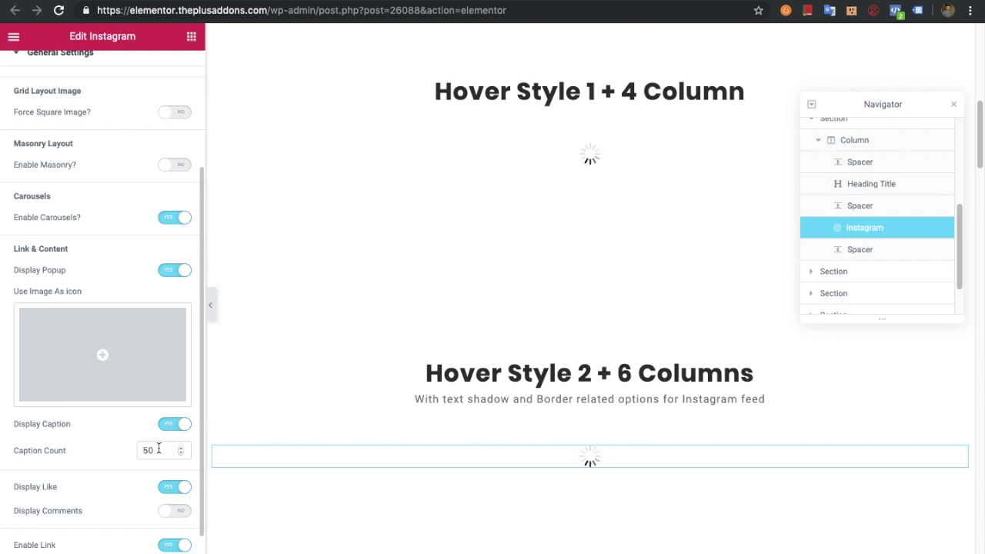
scroll(143, 455, down, 1)
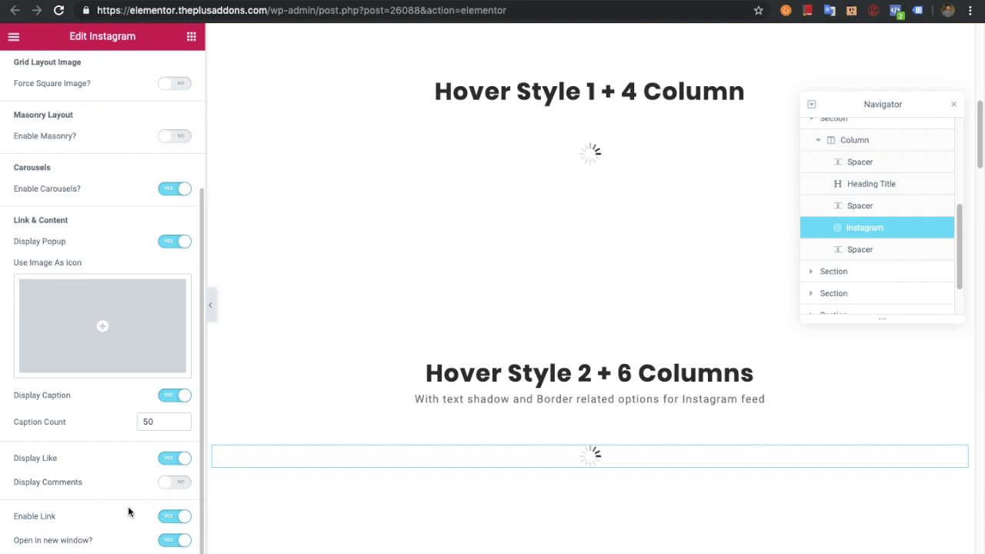
scroll(444, 414, down, 8)
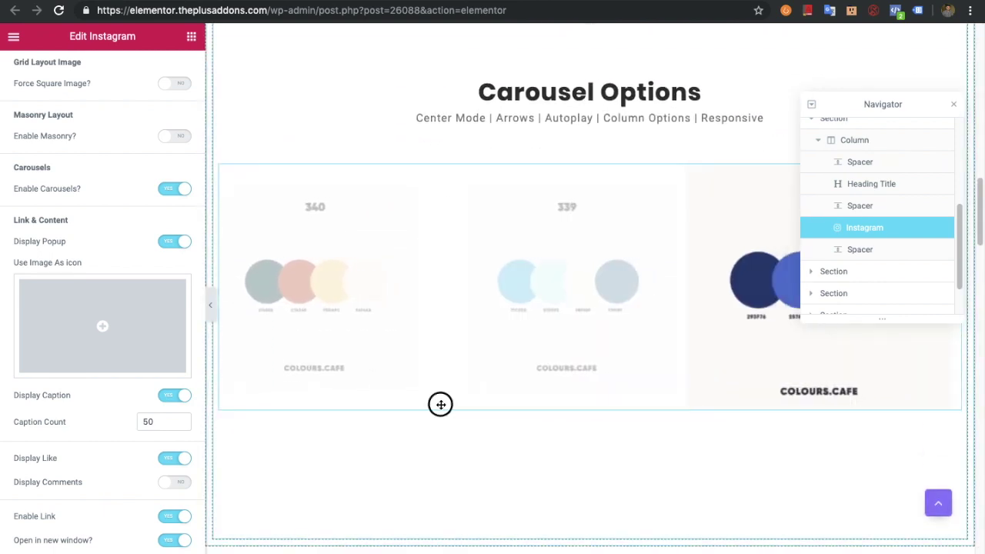
click(441, 405)
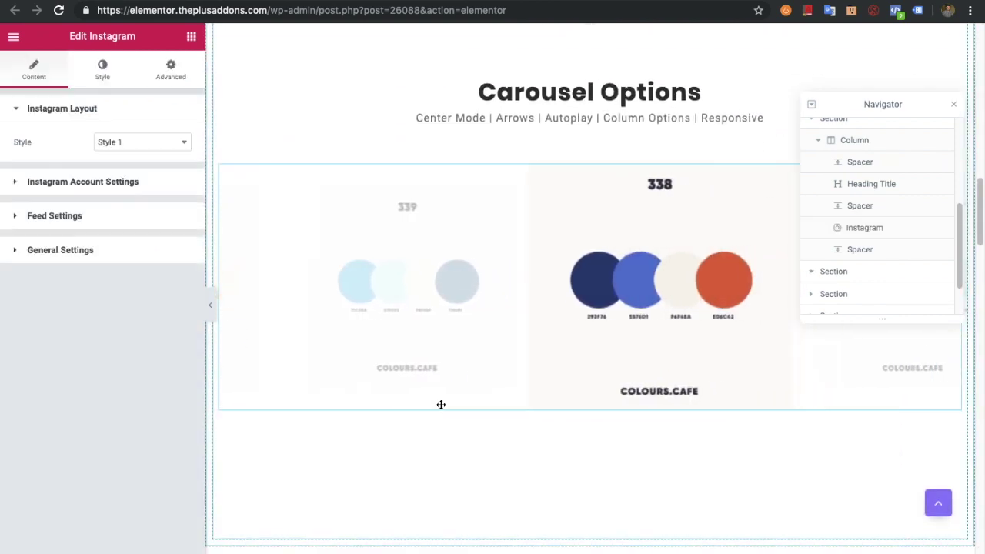
In the Style tab, check the top padding gap and keep the border type None.
click(100, 68)
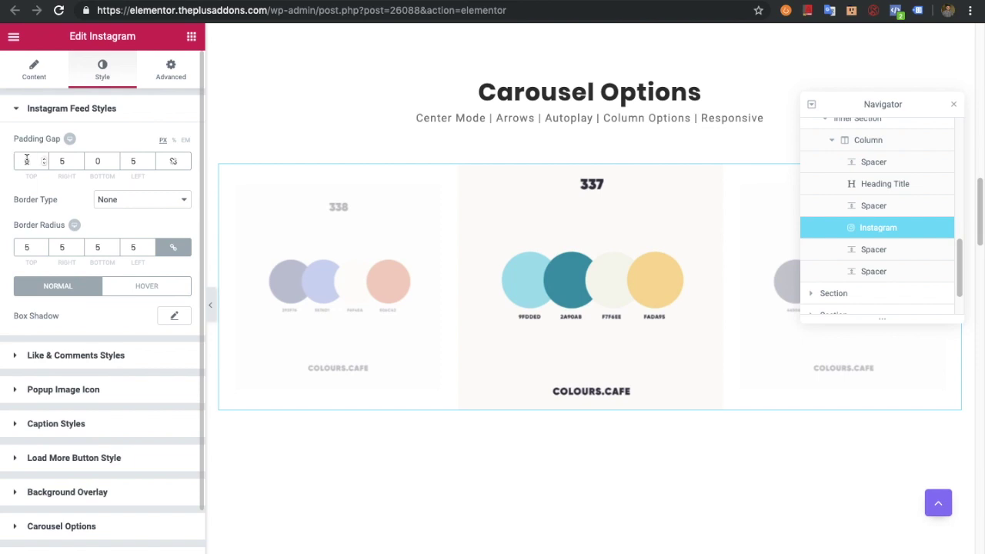
click(27, 160)
click(108, 202)
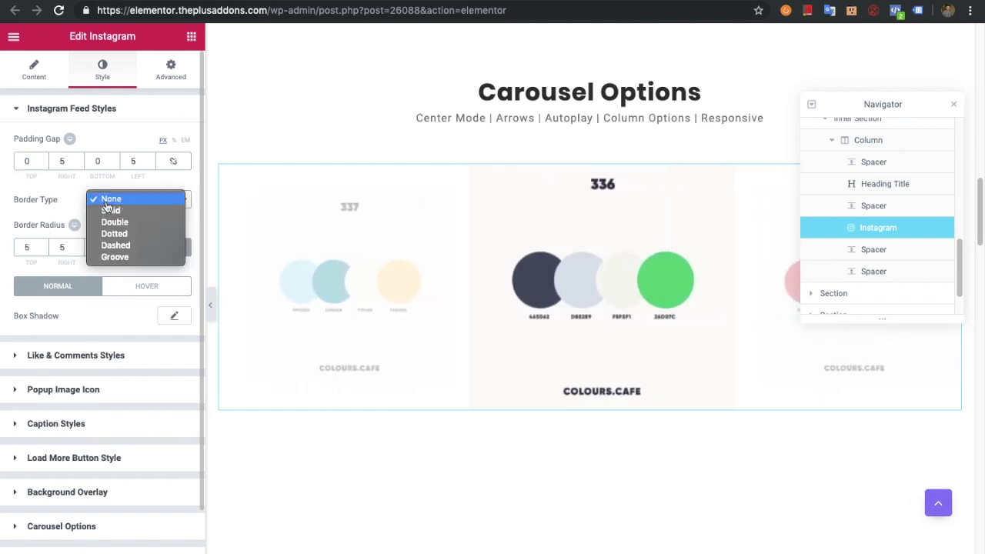
click(108, 200)
Open and close the Hover-state Box Shadow, then expand Like & Comments Styles.
click(155, 288)
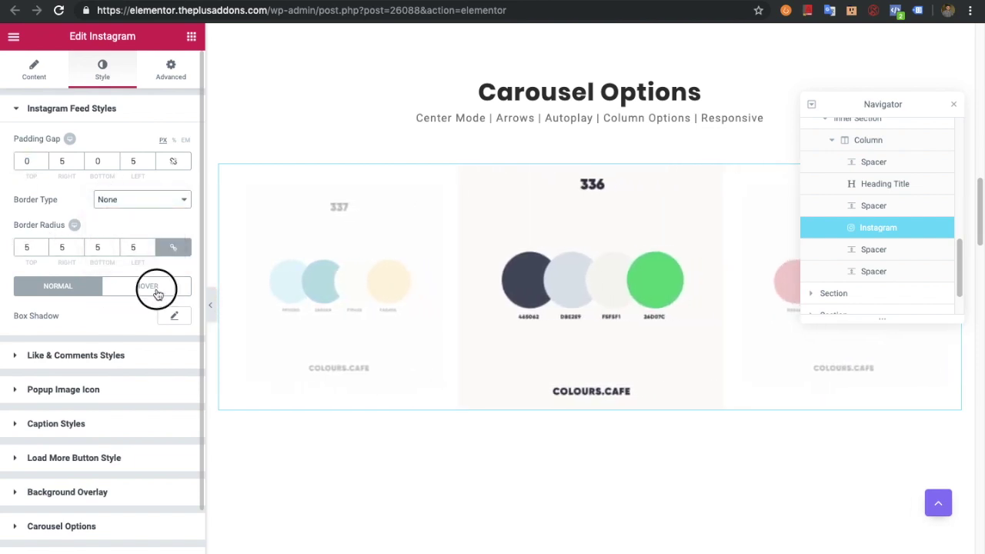
click(73, 289)
click(132, 293)
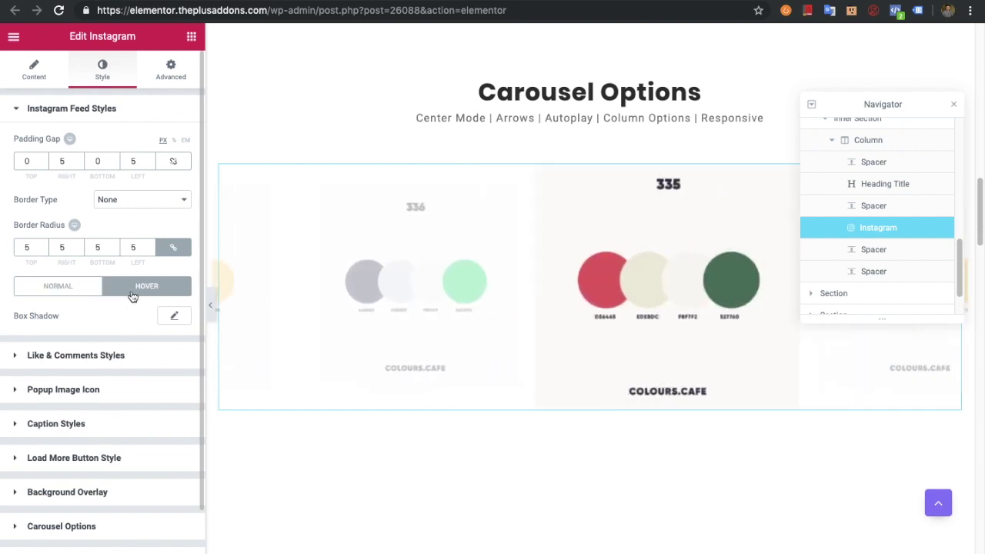
scroll(73, 347, down, 1)
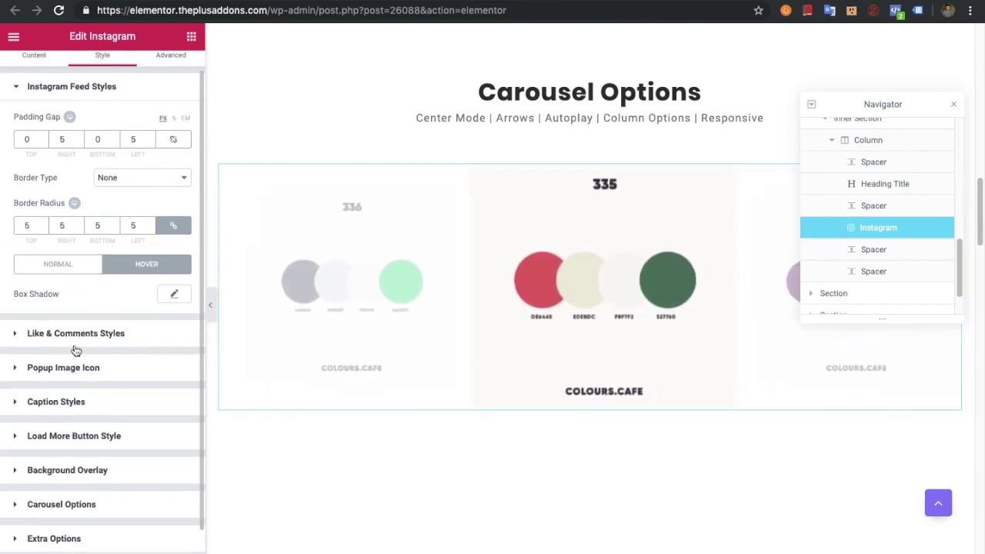
click(171, 297)
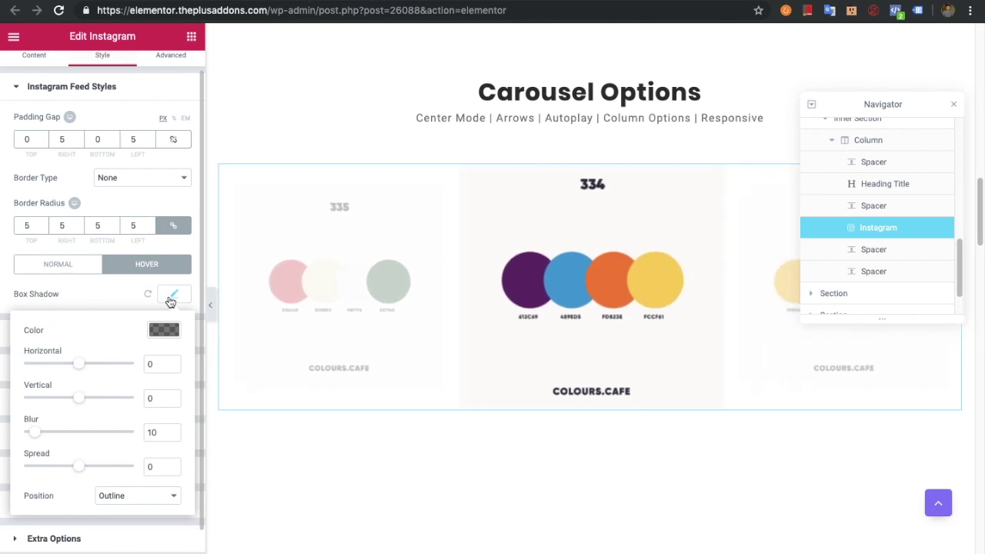
click(171, 299)
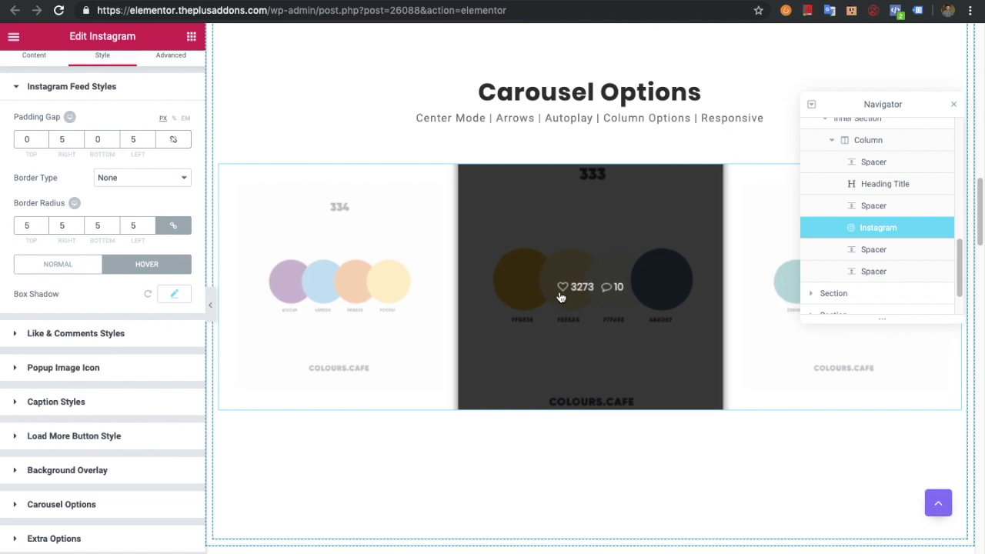
click(71, 332)
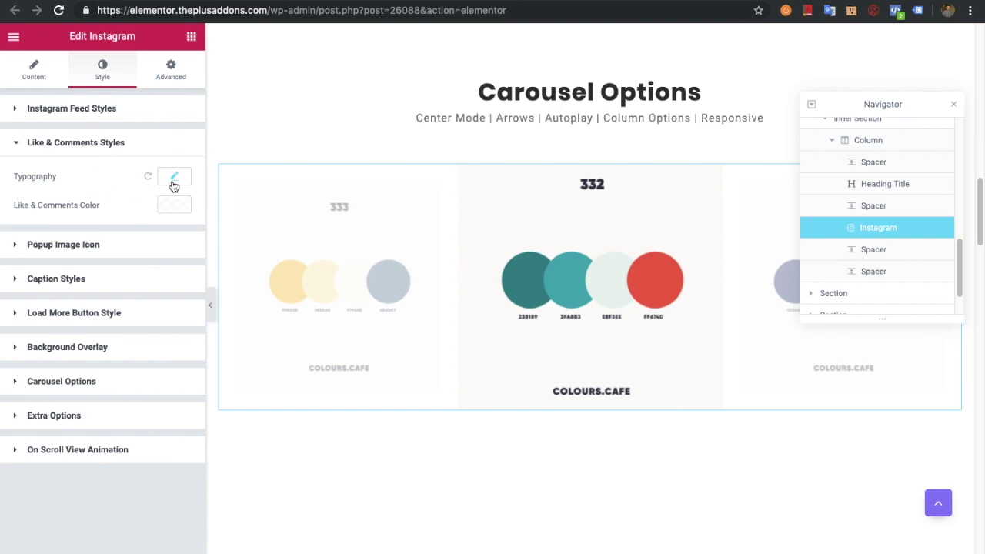
Expand the Popup Image Icon, Caption Styles and Load More Button Style groups.
click(112, 255)
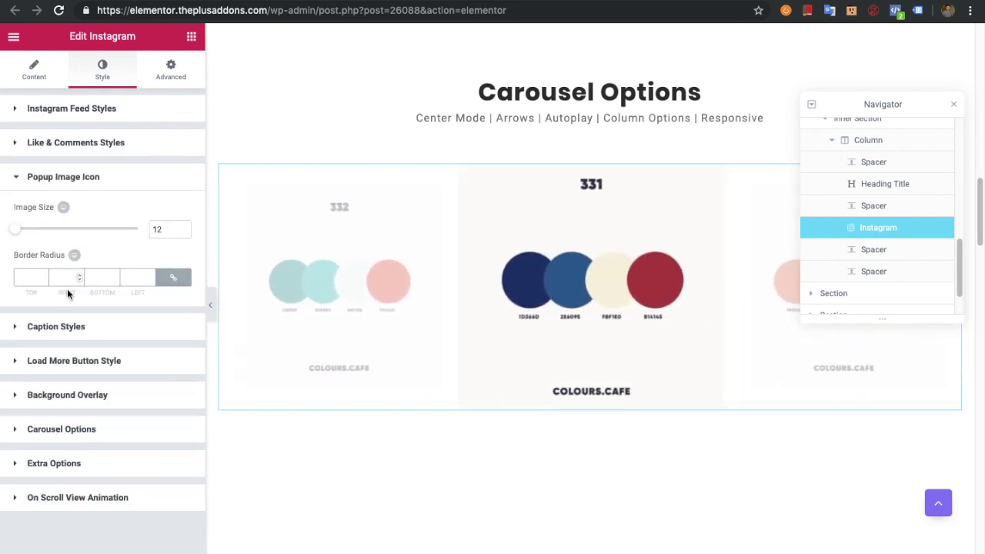
click(72, 326)
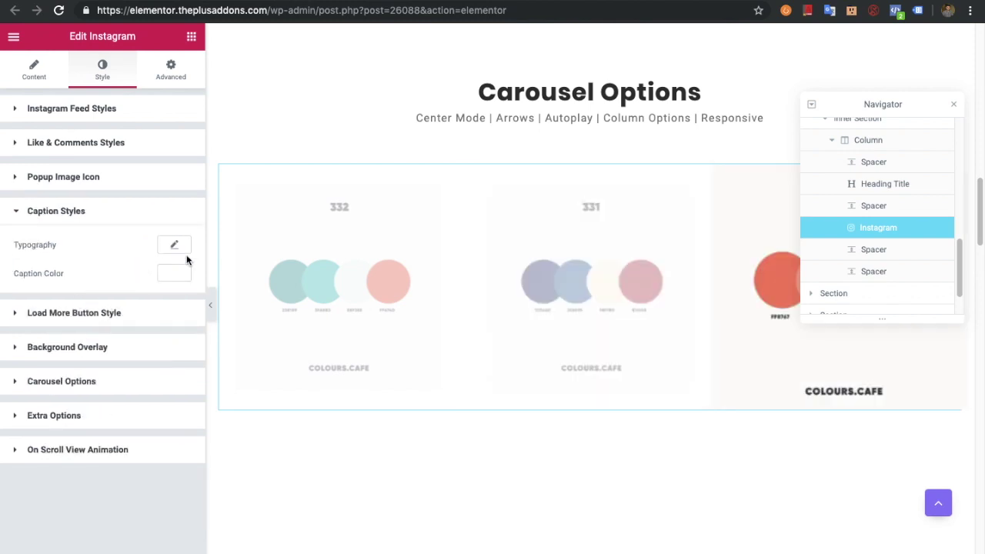
click(102, 313)
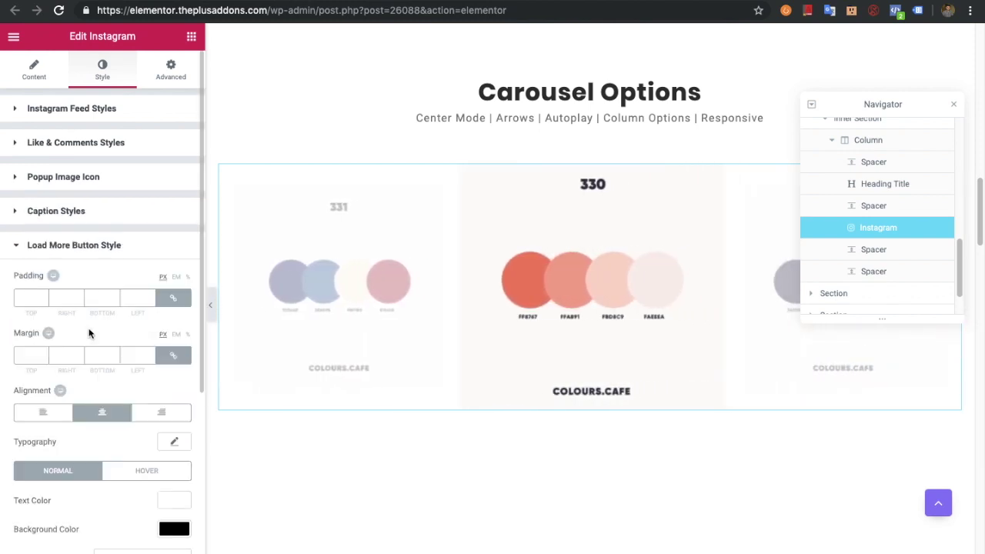
scroll(86, 312, down, 3)
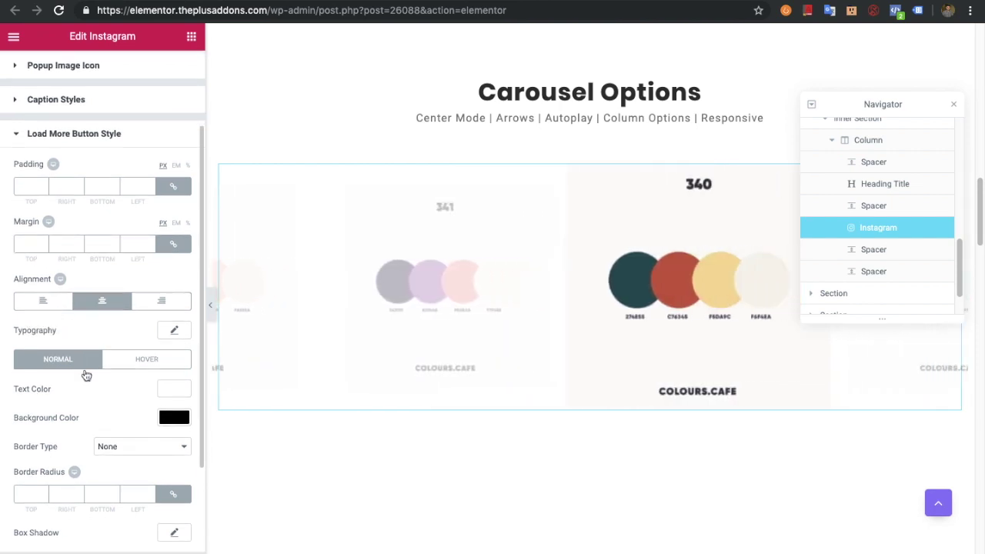
scroll(77, 357, down, 1)
scroll(96, 397, down, 1)
scroll(92, 399, down, 1)
Keep the Load More button border None, view Background Overlay, and expand Carousel Options.
click(98, 389)
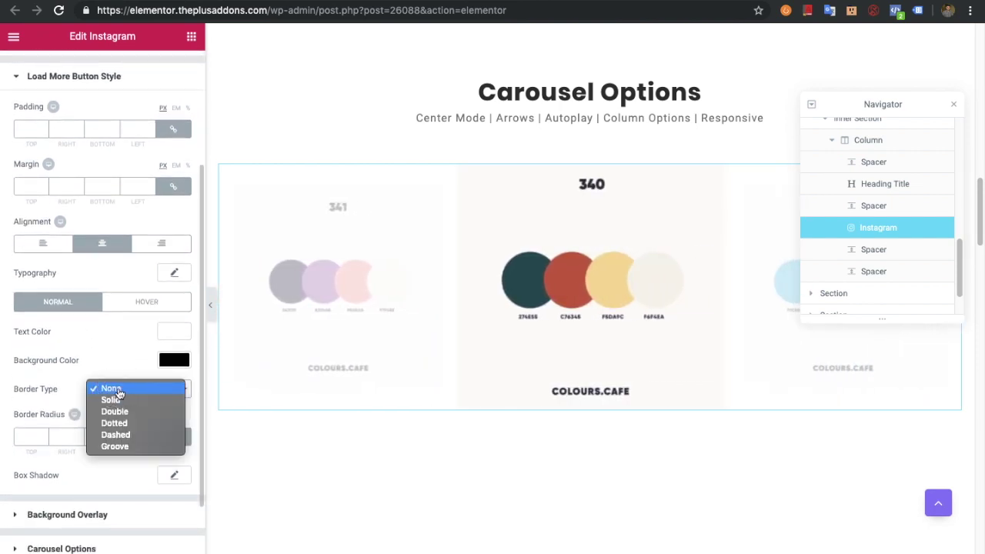
click(102, 387)
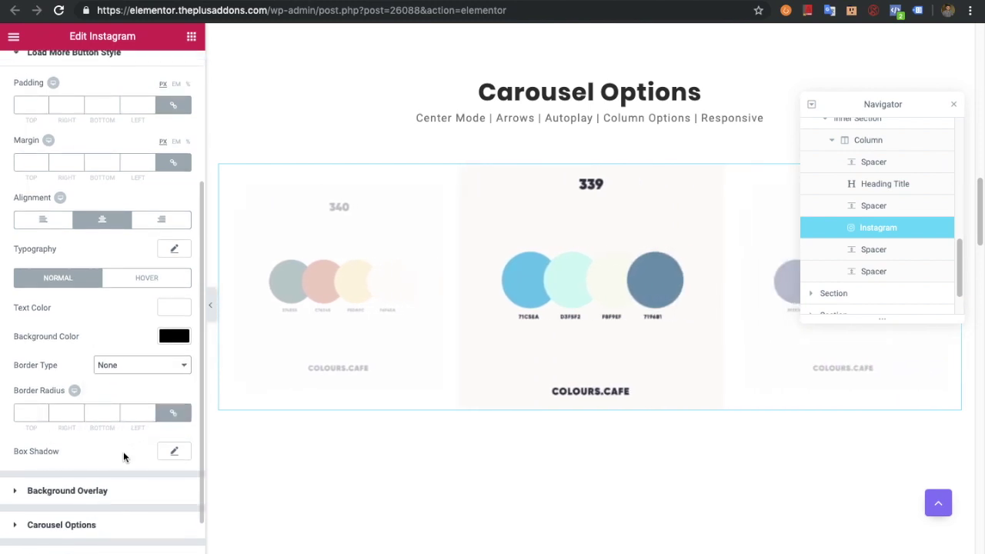
scroll(108, 439, down, 2)
click(79, 443)
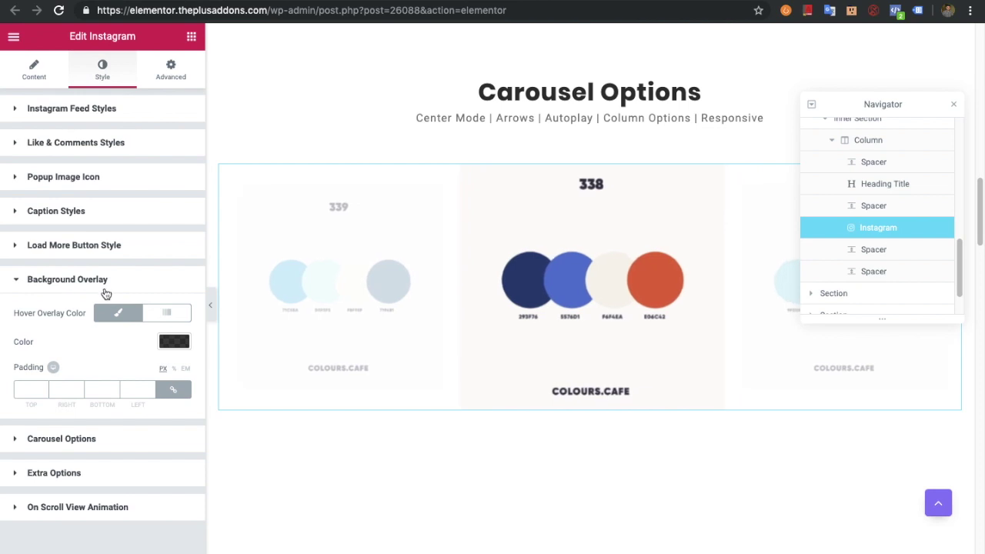
mouse_move(563, 261)
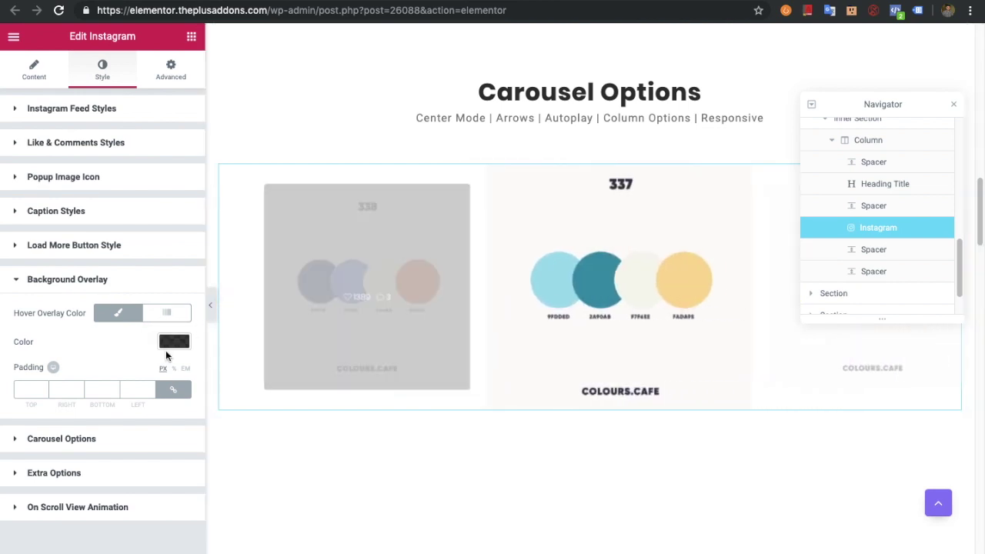
click(51, 439)
Keep the slider mode horizontal and next/previous moving one column.
scroll(57, 425, down, 3)
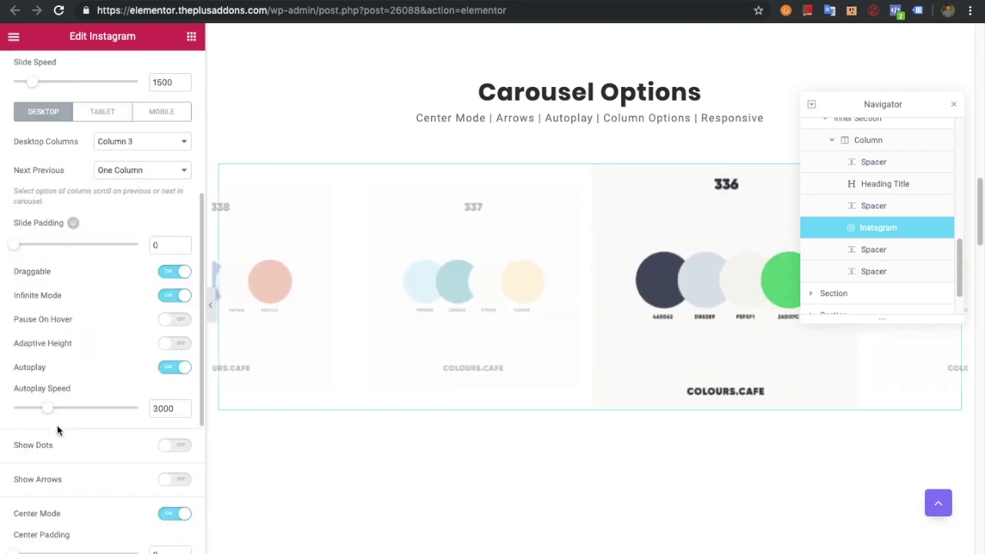
click(117, 98)
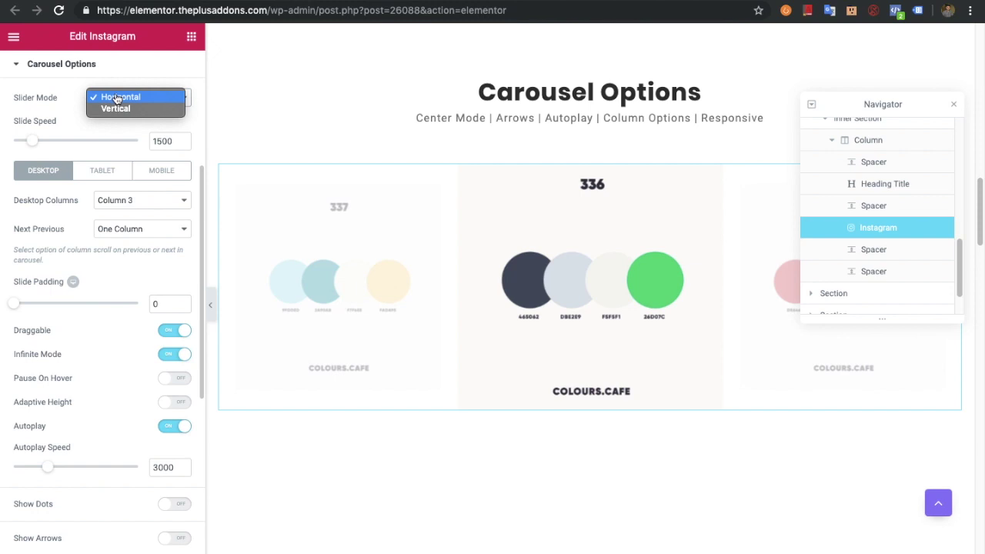
click(117, 98)
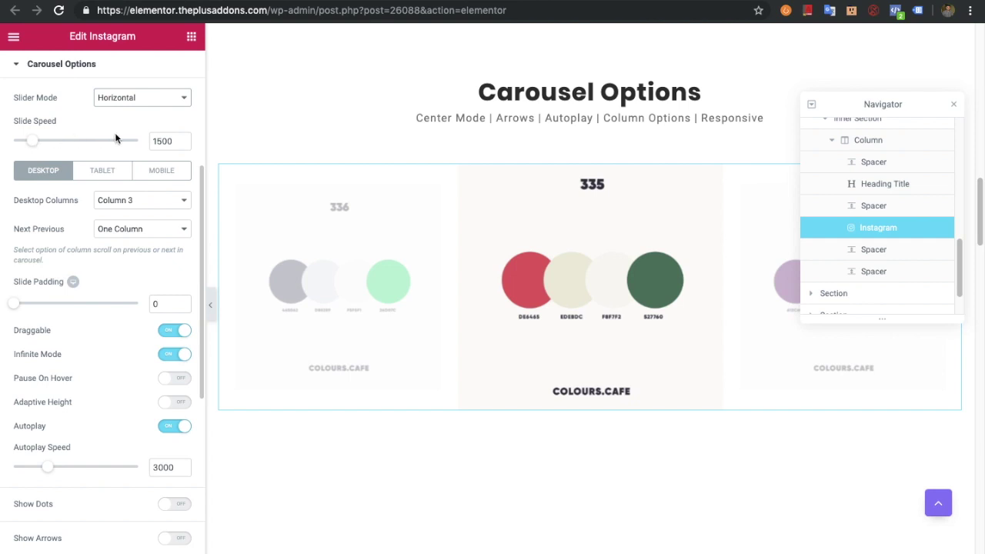
scroll(66, 232, down, 1)
scroll(66, 235, down, 1)
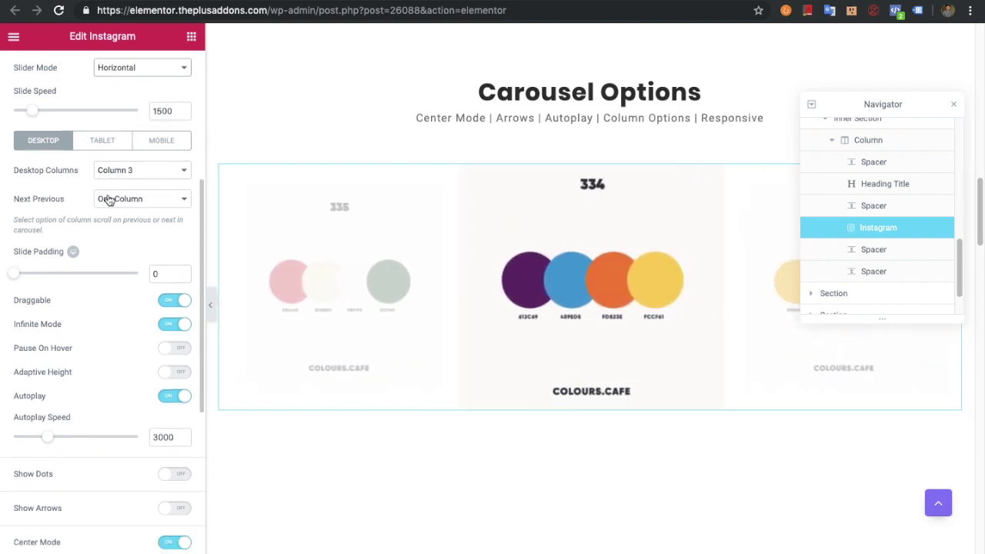
click(108, 200)
click(107, 199)
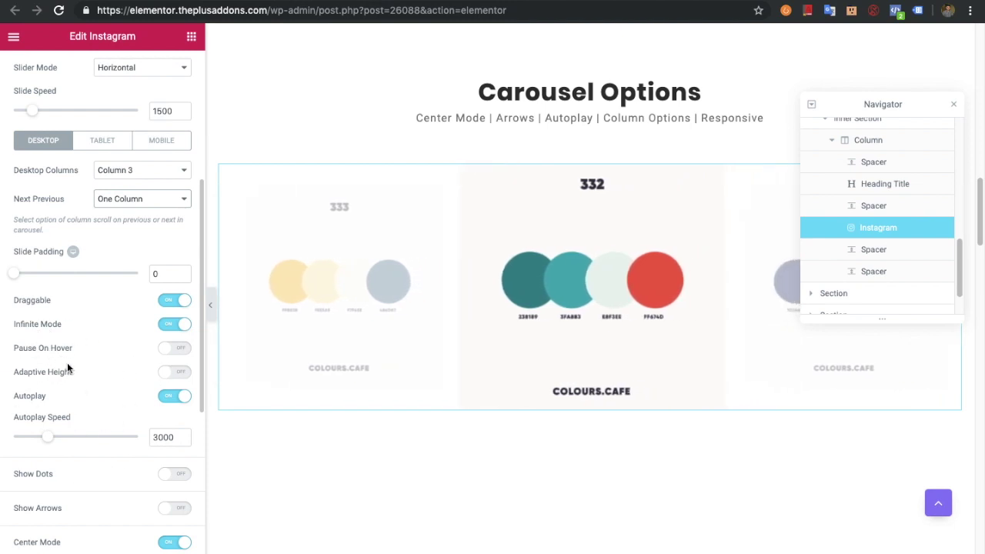
Keep the carousel's centre slide effect set to Scale.
scroll(67, 412, down, 1)
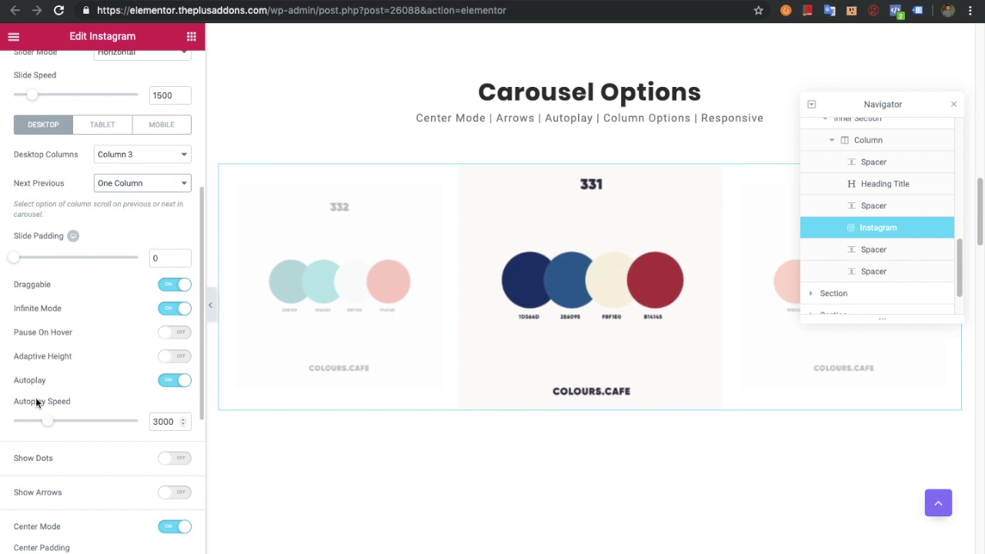
scroll(101, 406, down, 2)
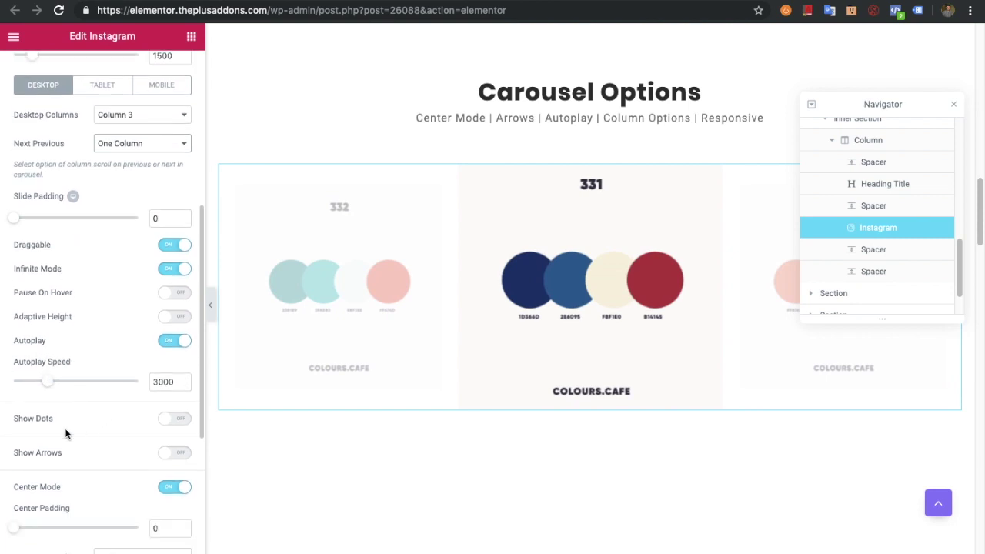
scroll(93, 411, down, 4)
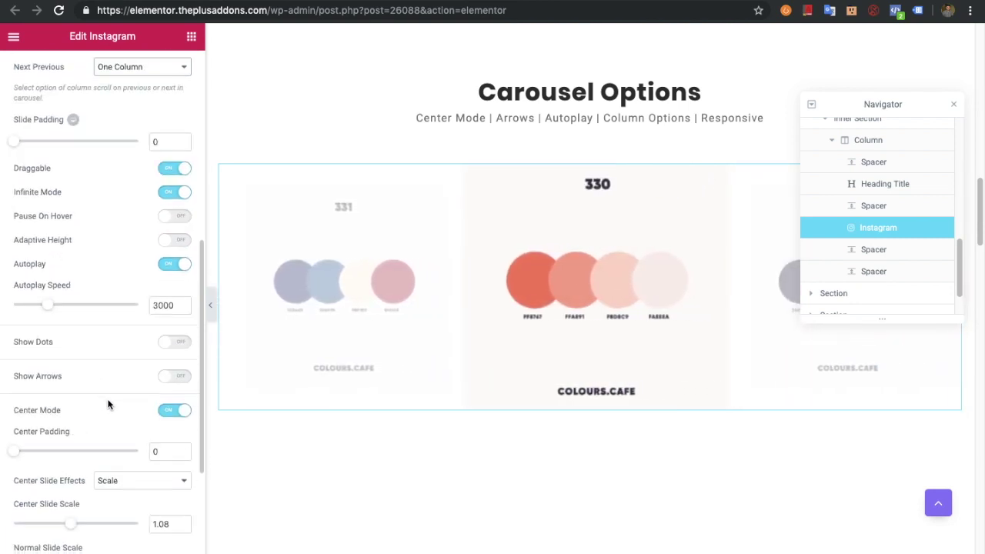
scroll(129, 412, down, 1)
scroll(131, 409, down, 1)
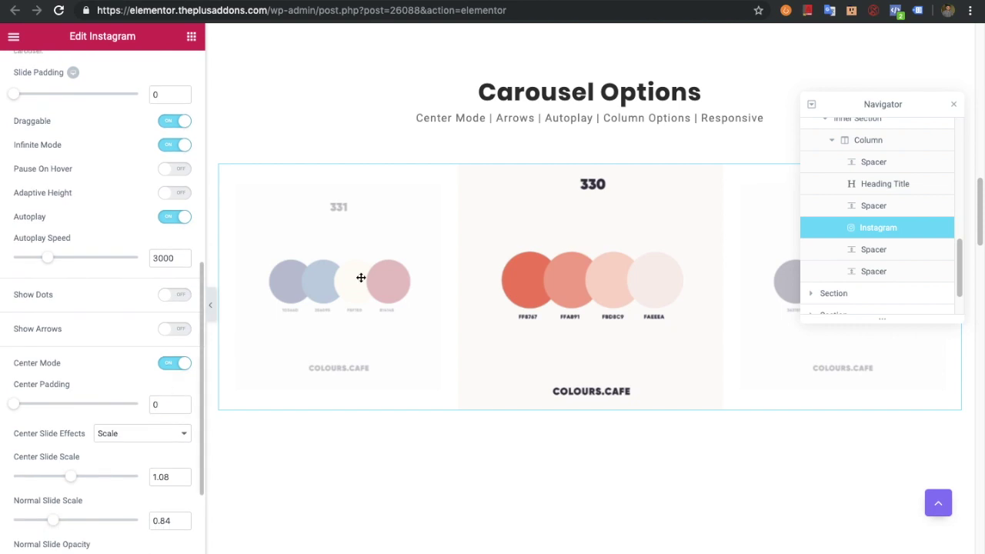
mouse_move(551, 281)
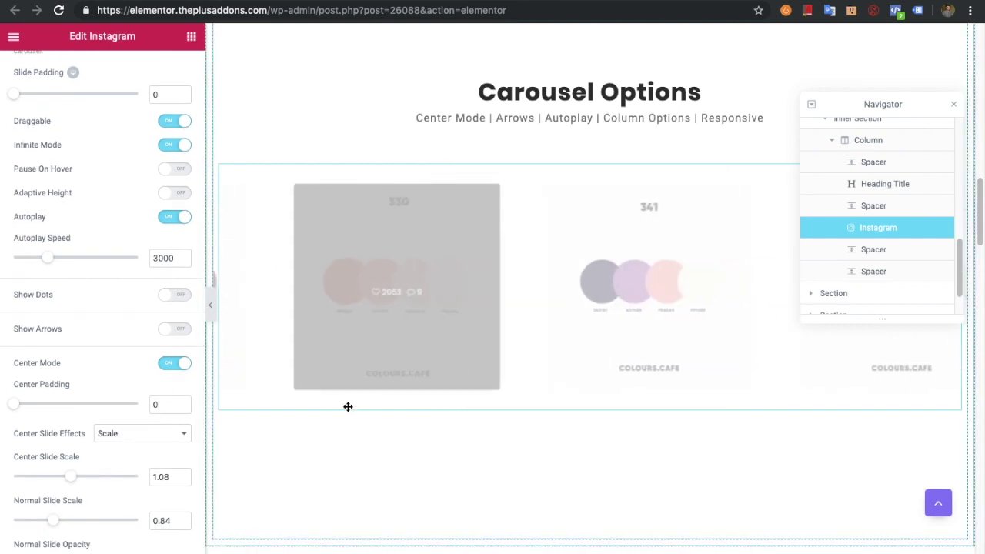
mouse_move(570, 322)
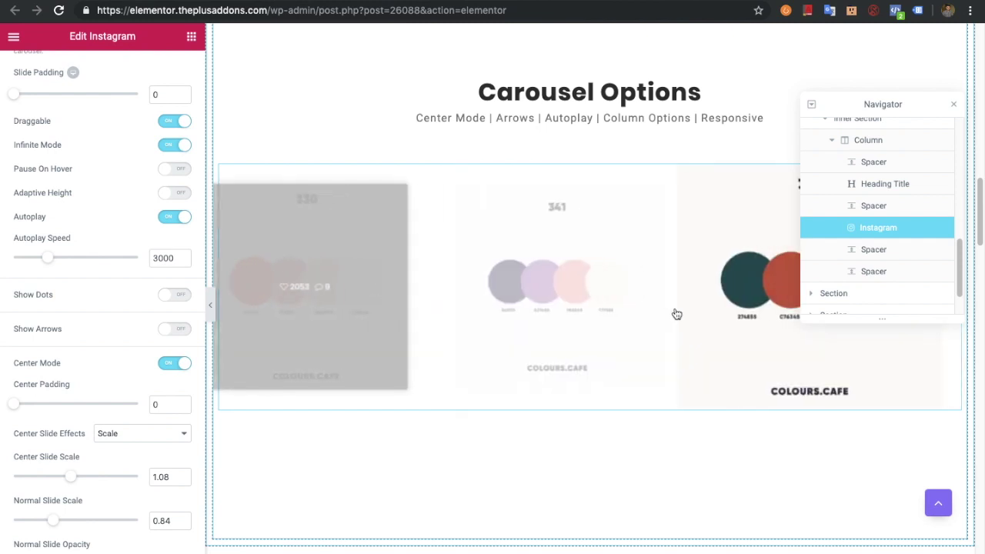
scroll(101, 431, down, 3)
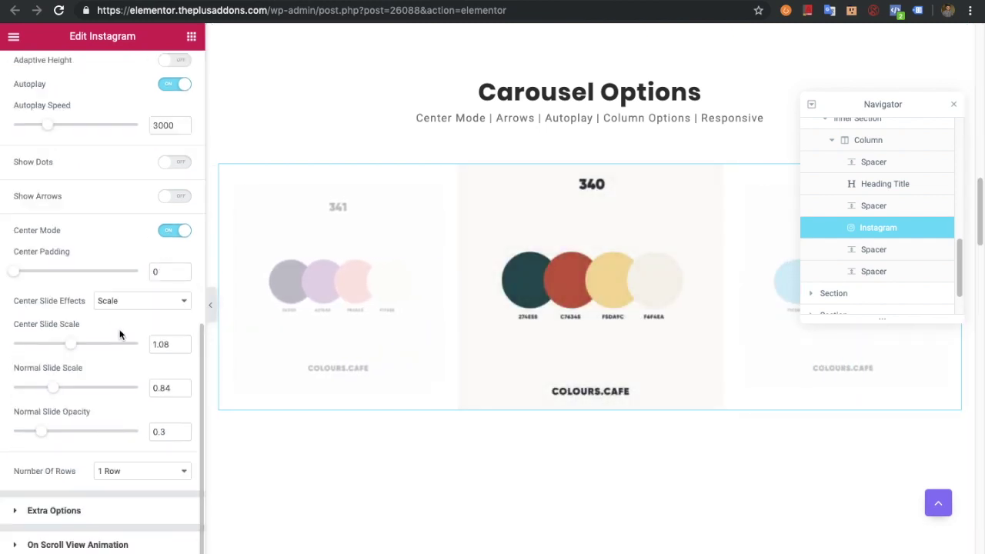
click(123, 304)
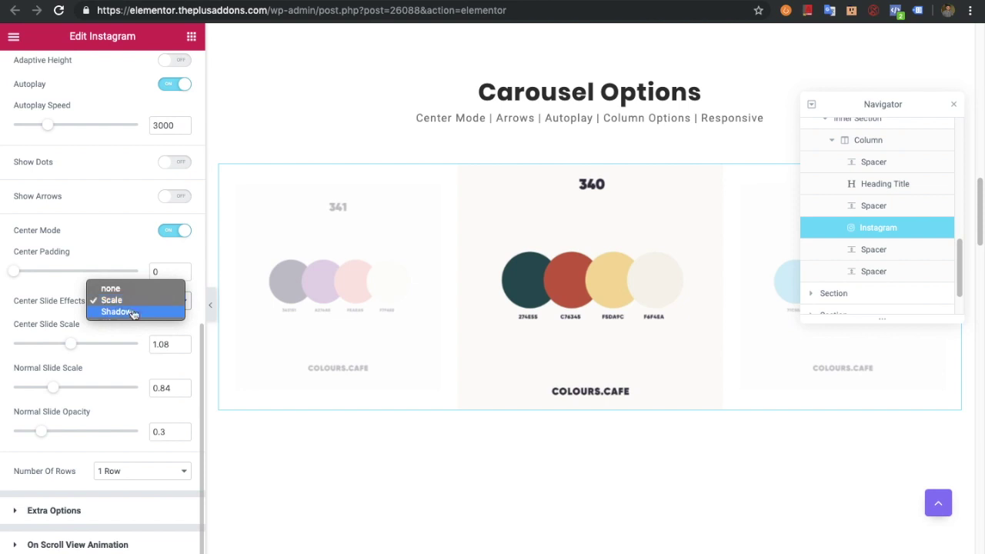
click(140, 307)
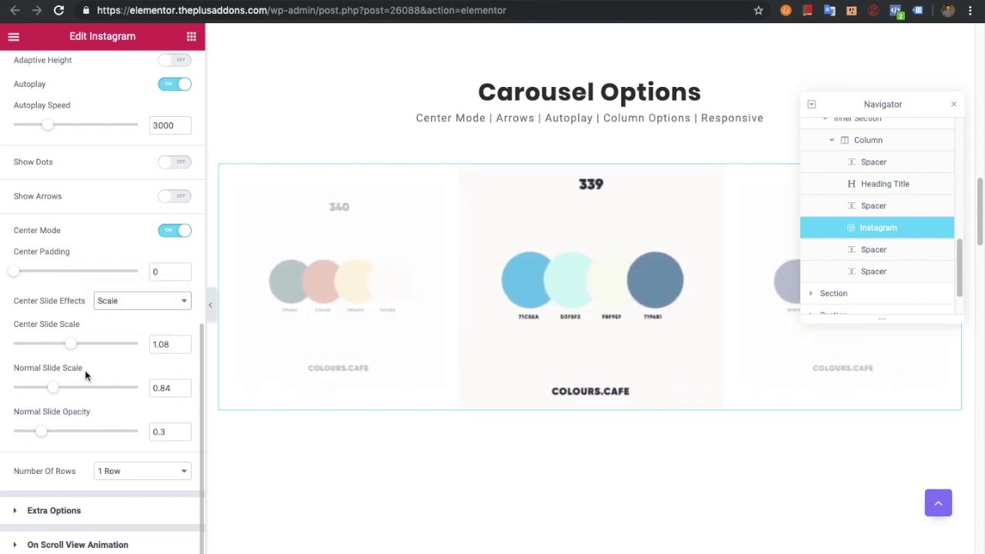
Keep Number Of Rows at 1 Row and expand Extra Options.
click(108, 473)
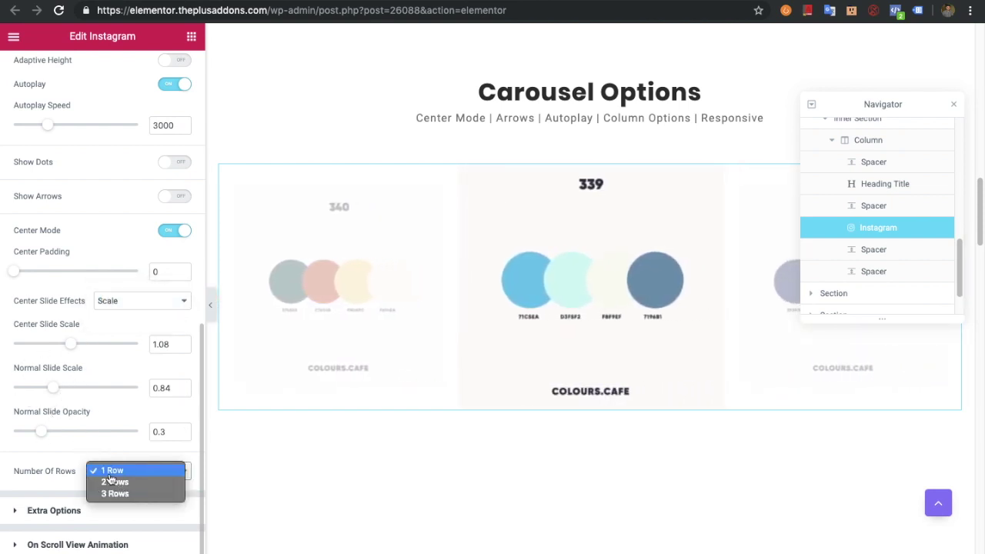
click(114, 471)
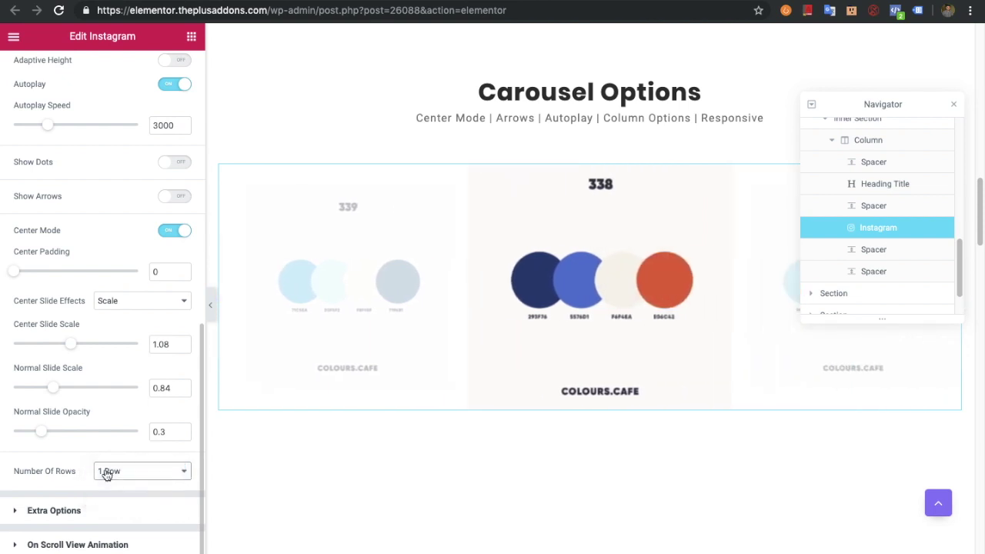
click(65, 511)
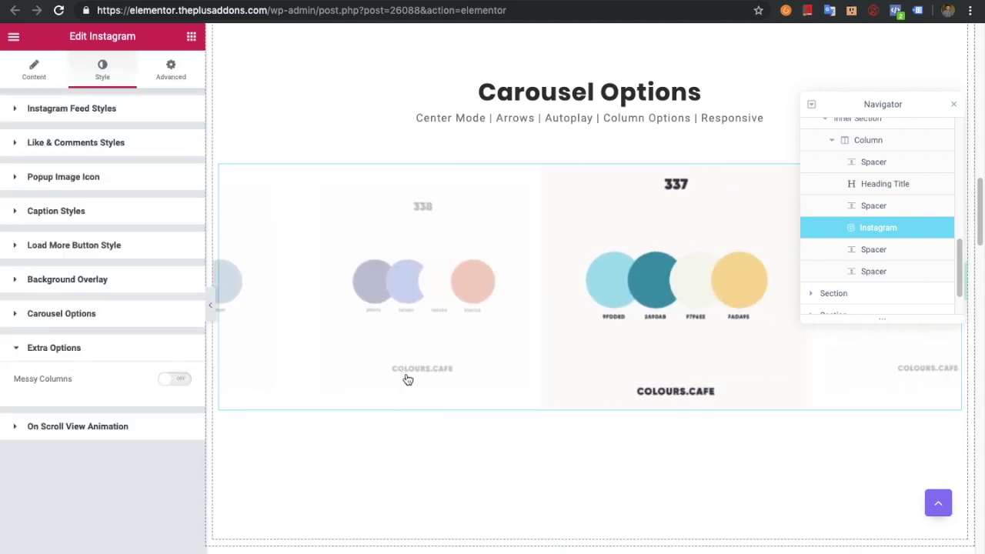
Keep the On Scroll View Animation effect at No-animation and scroll to the access-token feed demo.
scroll(408, 380, down, 8)
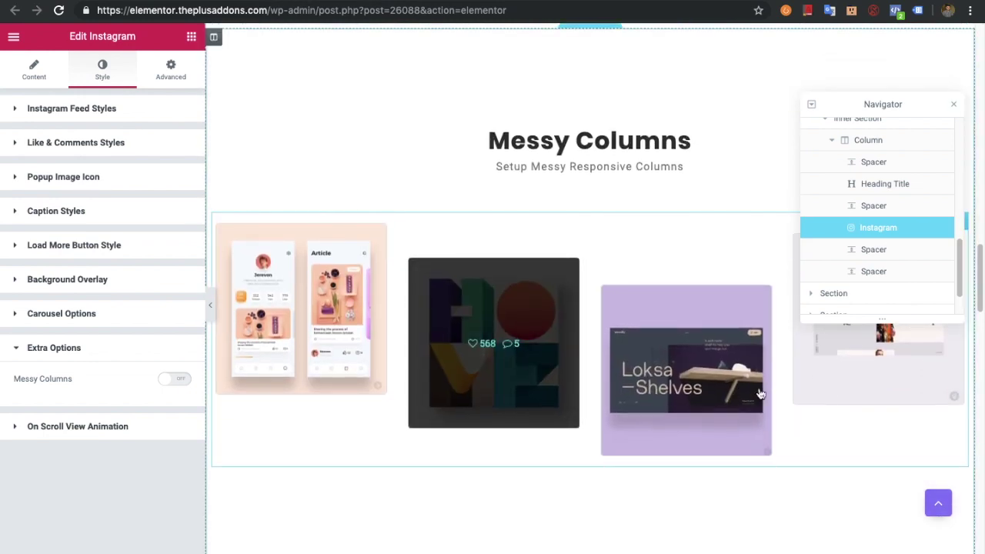
click(88, 431)
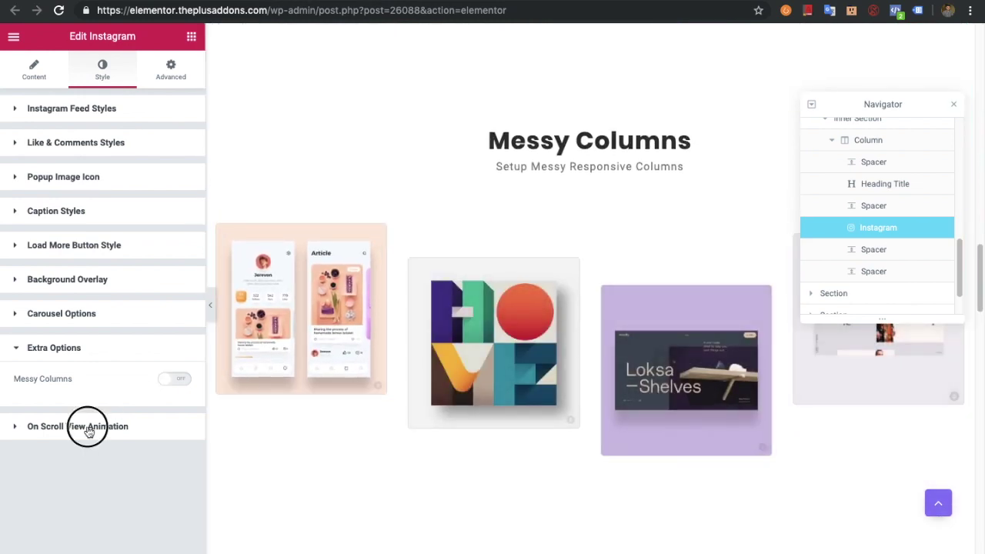
click(127, 420)
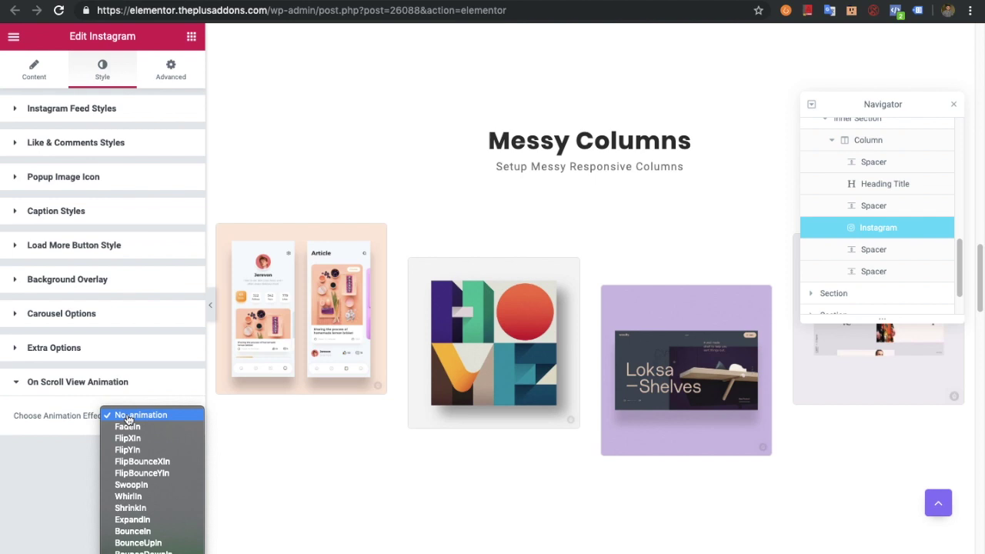
click(128, 417)
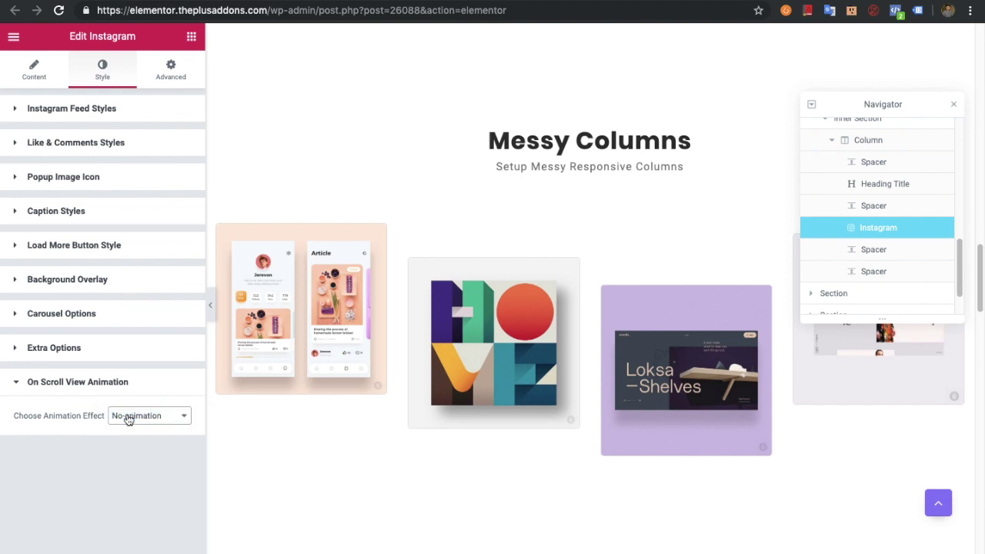
scroll(532, 358, down, 8)
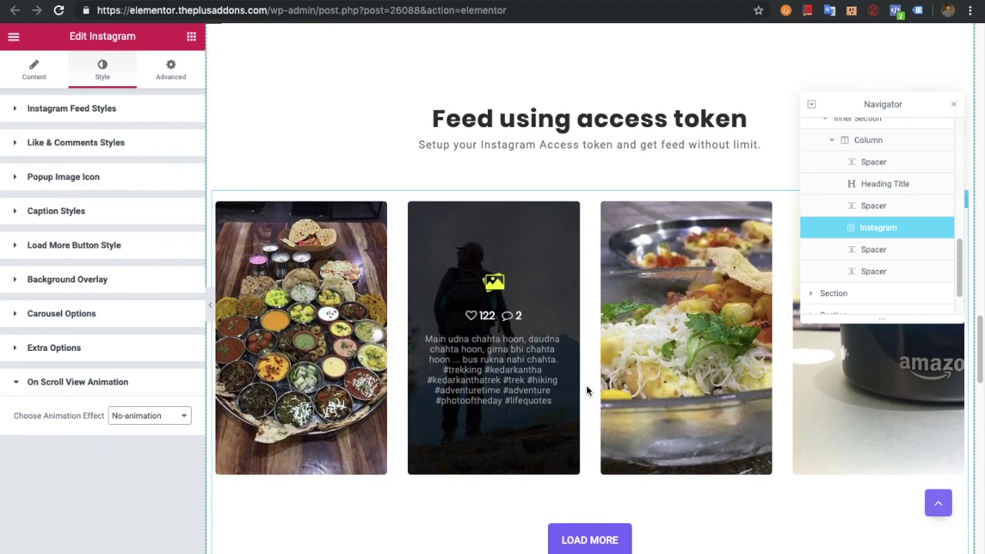
From the Content tab's Instagram Account Settings, open the 'Get Access Token?' guide in a new tab.
click(587, 387)
click(54, 180)
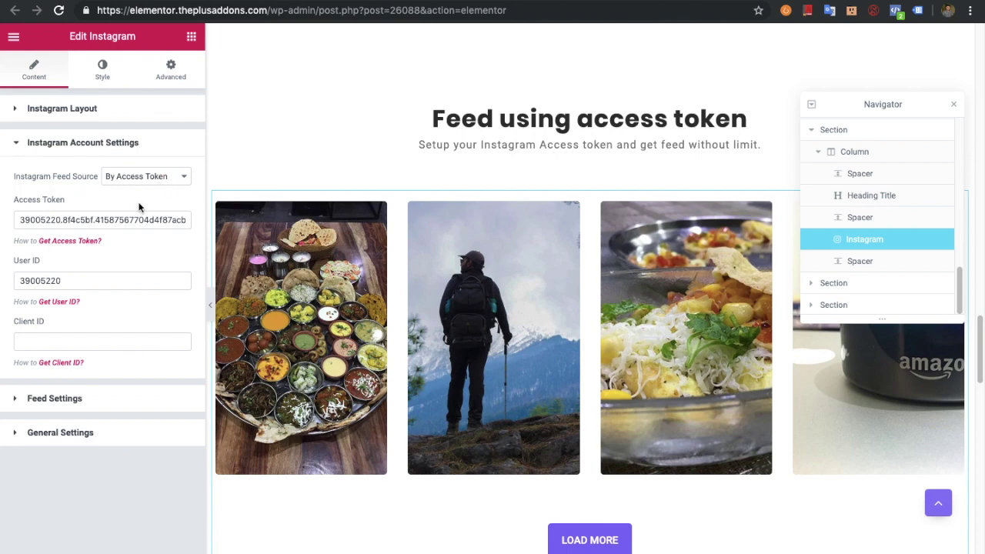
right_click(70, 241)
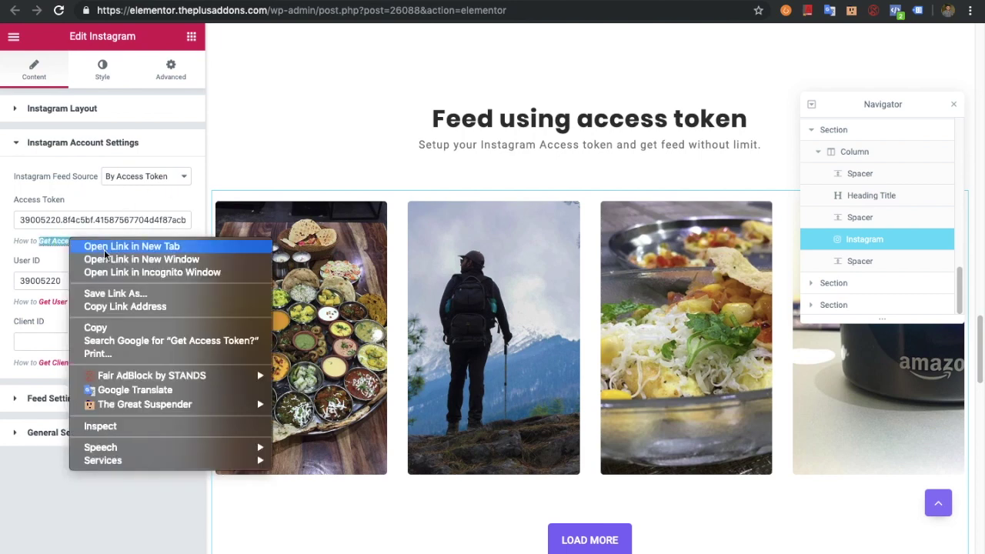
click(104, 251)
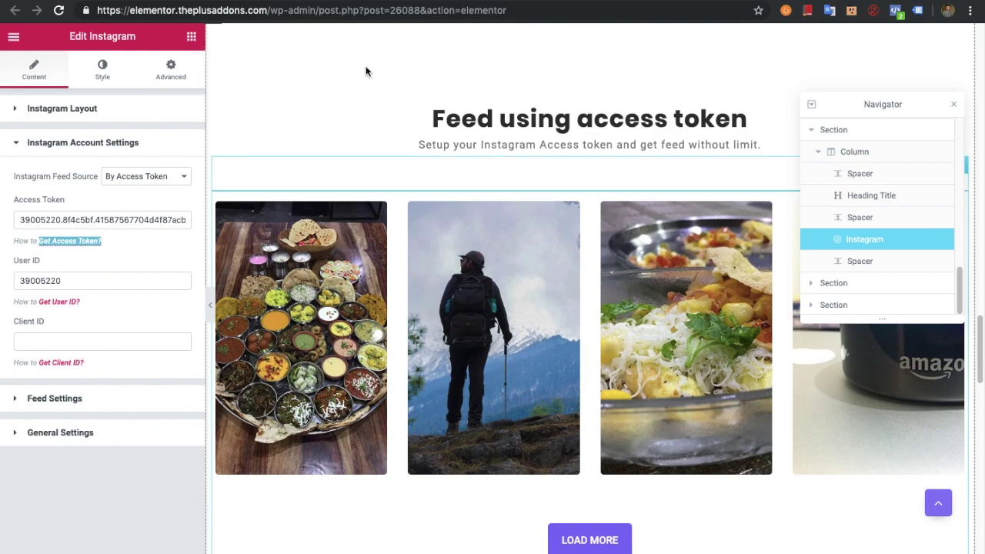
key(ctrl+Tab)
Generate a new Instagram access token and check the User ID value.
scroll(356, 266, down, 2)
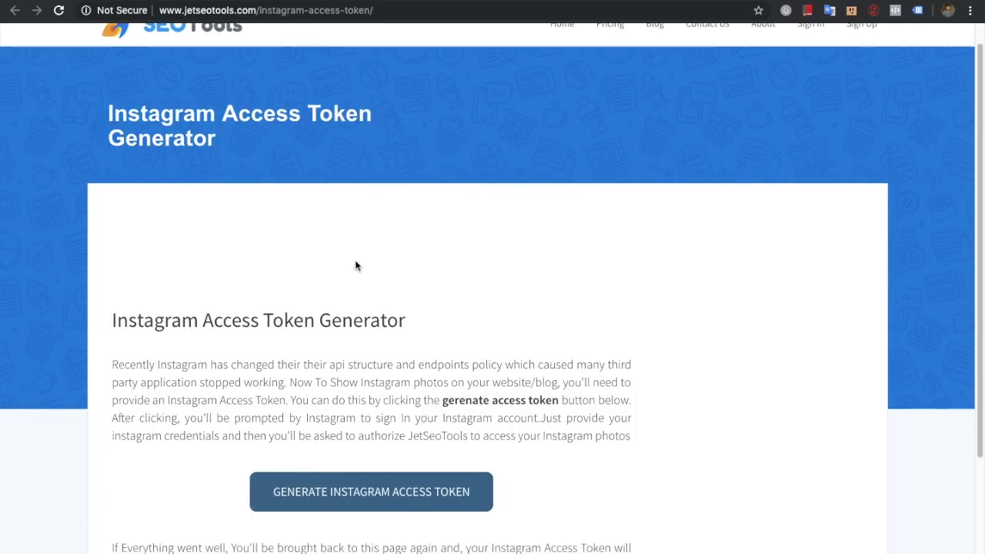
click(356, 431)
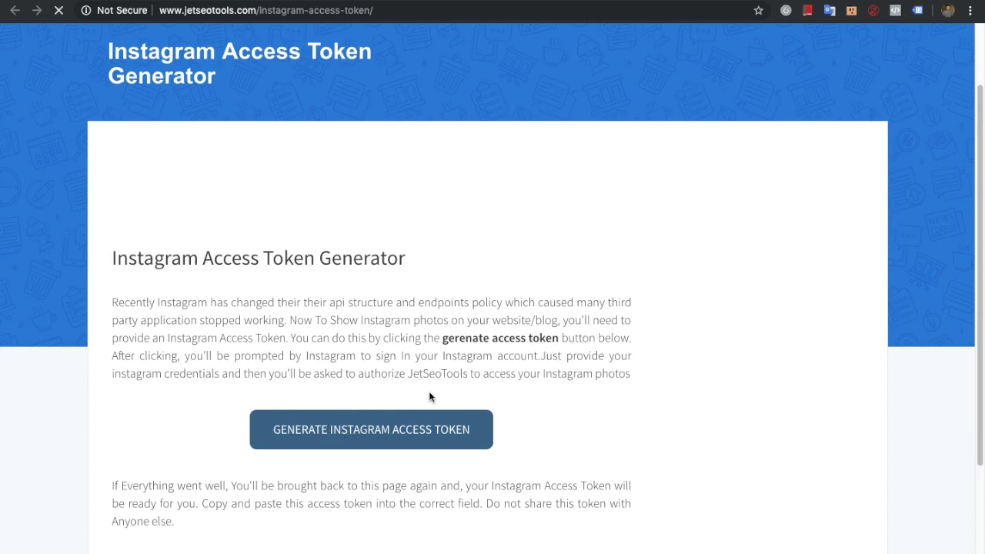
scroll(409, 438, down, 3)
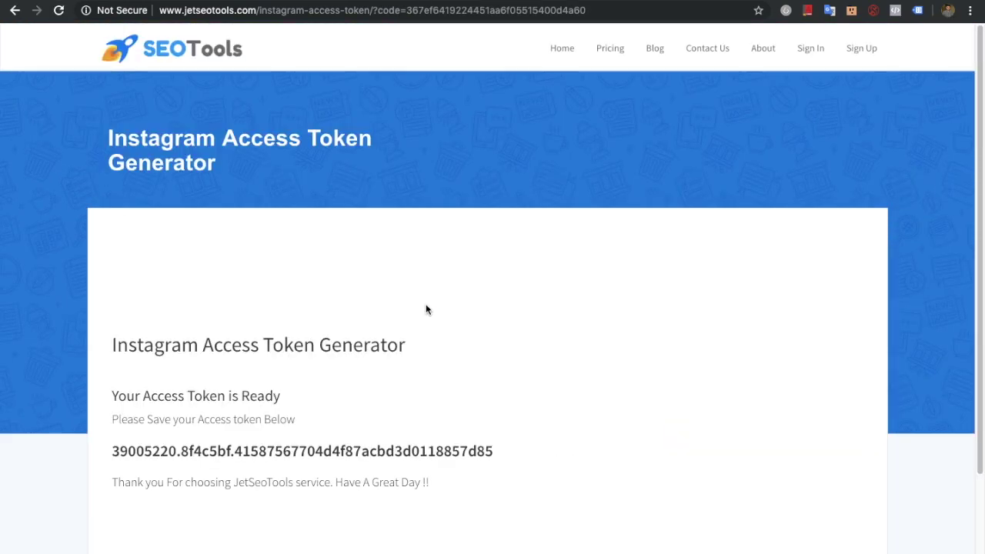
scroll(428, 310, down, 5)
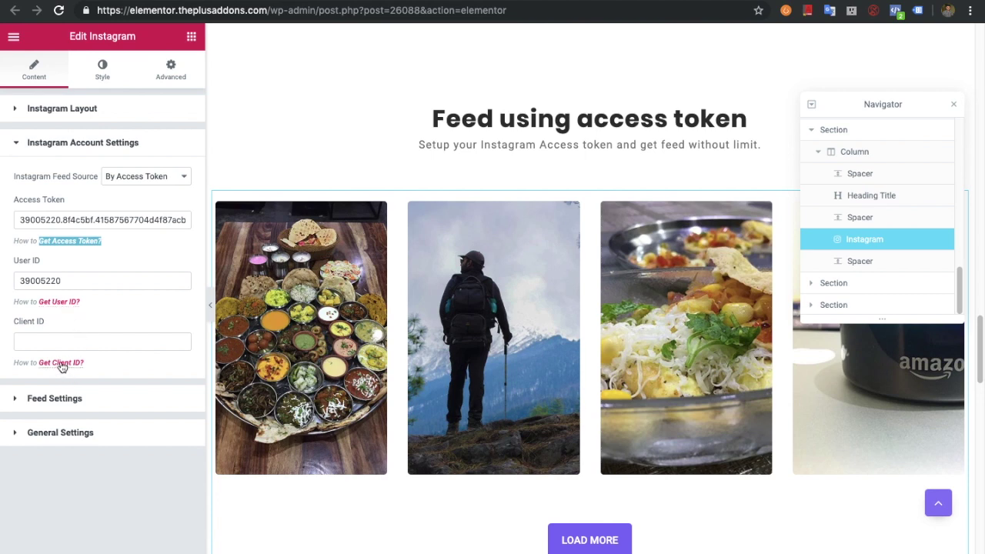
click(83, 280)
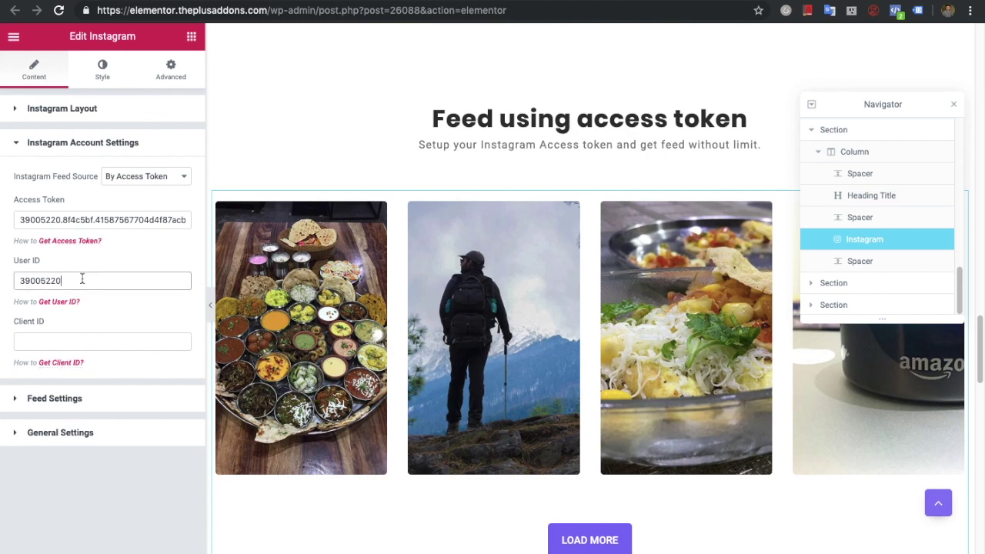
Return to the token generator's starting page, then go to the Find Instagram User ID tool.
key(ctrl+Tab)
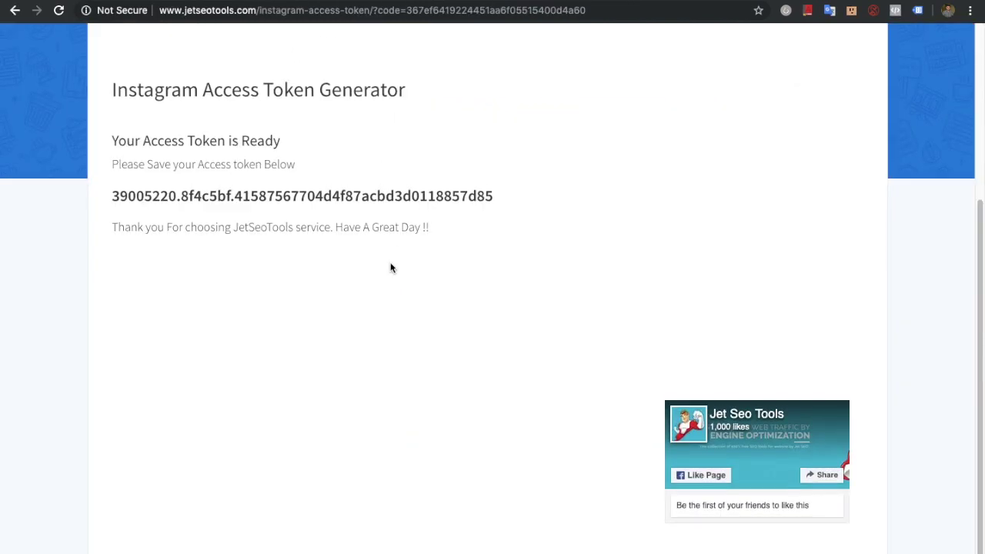
scroll(237, 226, up, 3)
key(super+bracketleft)
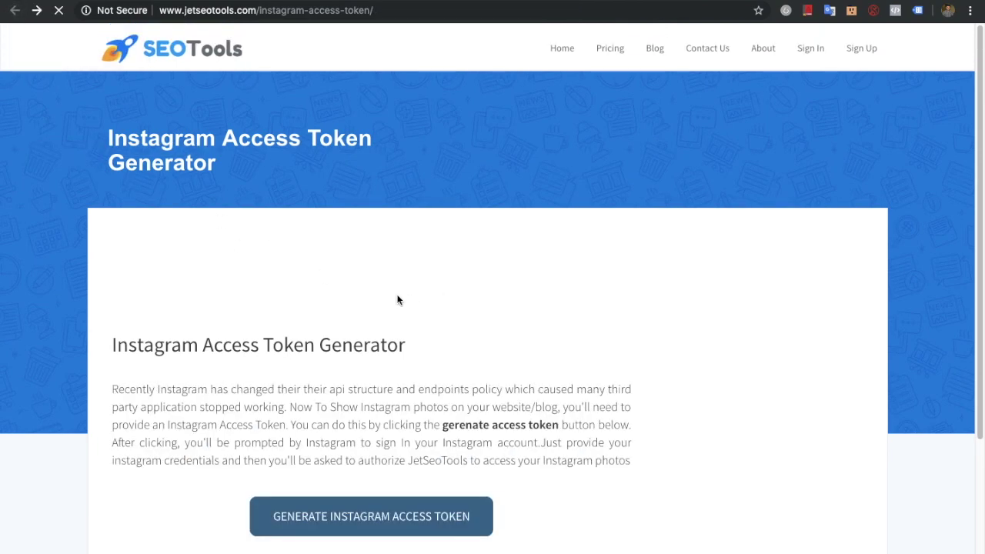
scroll(436, 315, up, 4)
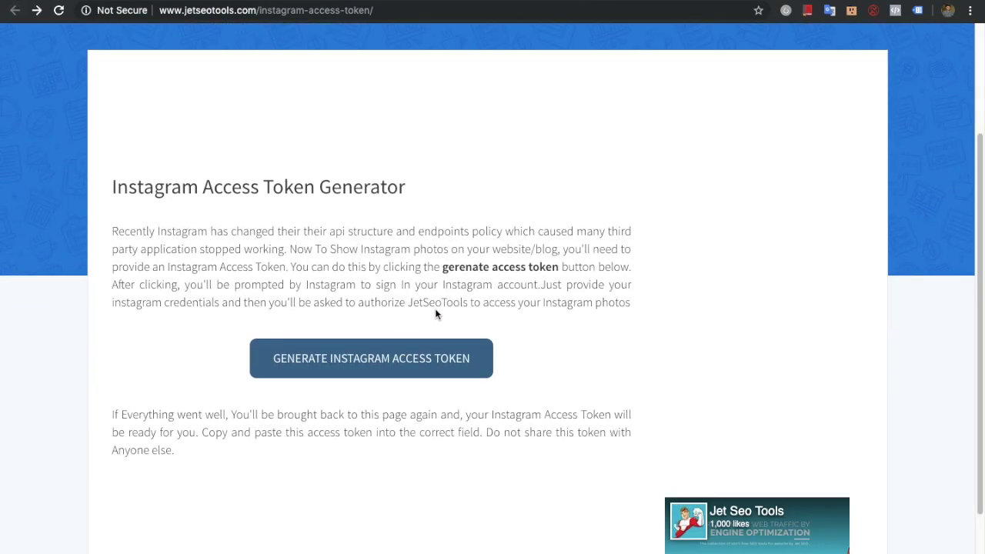
key(ctrl+Tab)
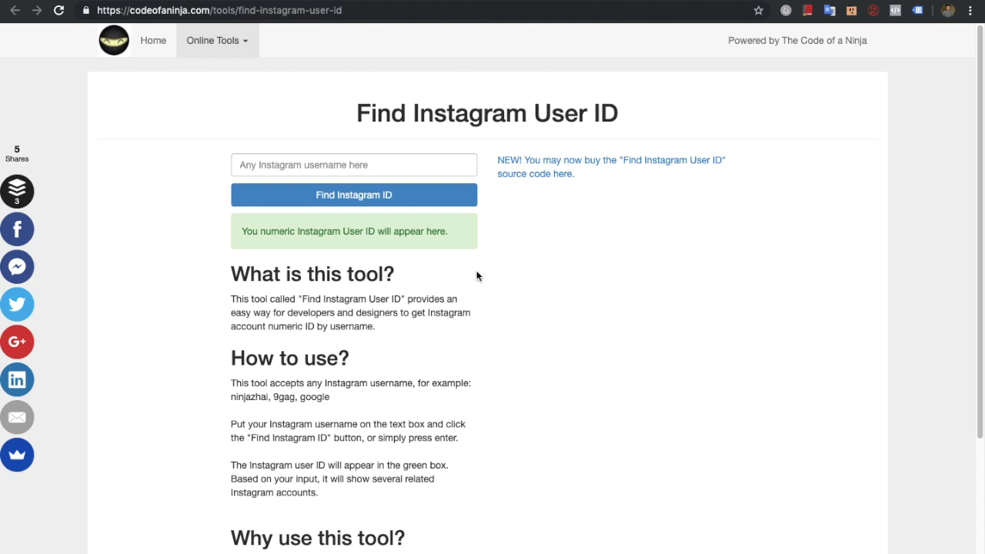
Focus the Instagram username box for an ID lookup, then return to the Elementor editor tab.
click(327, 159)
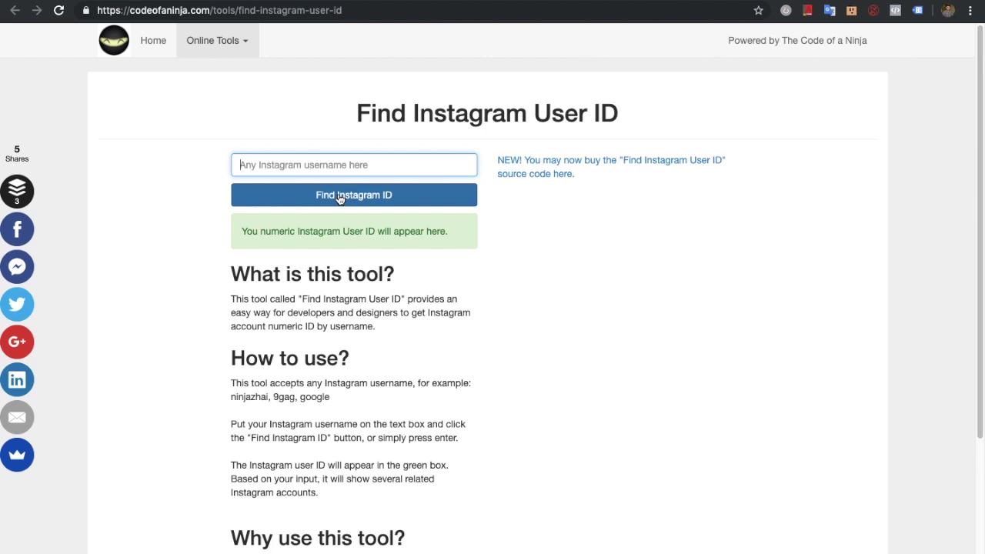
key(ctrl+Tab)
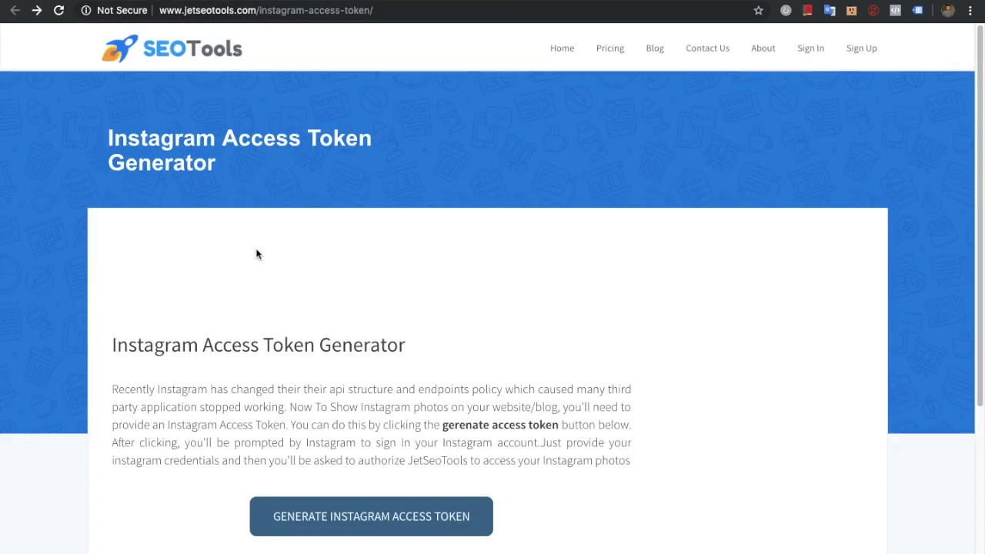
key(ctrl+Tab)
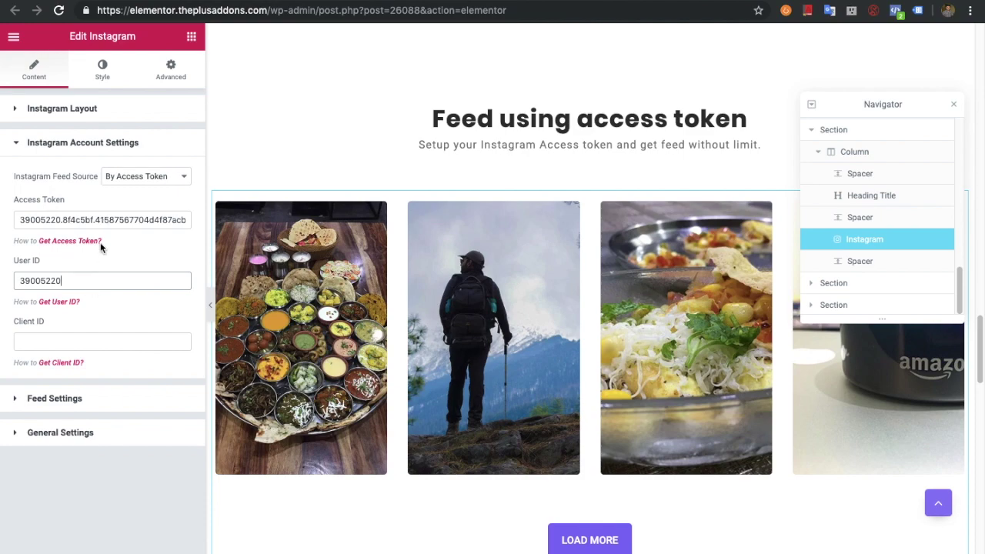
Expand Instagram Layout to review its Style 1 setting and scroll the preview up.
click(84, 112)
scroll(368, 268, up, 20)
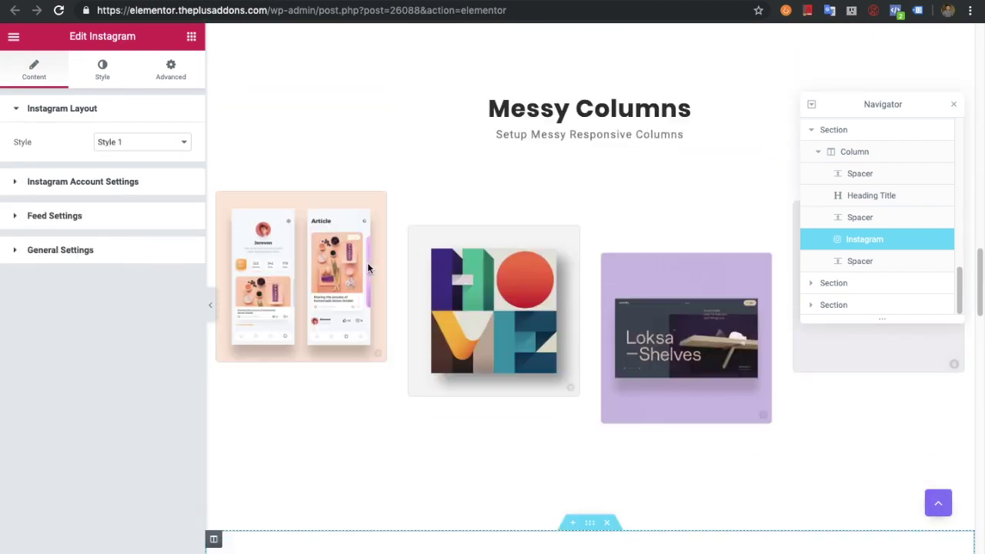